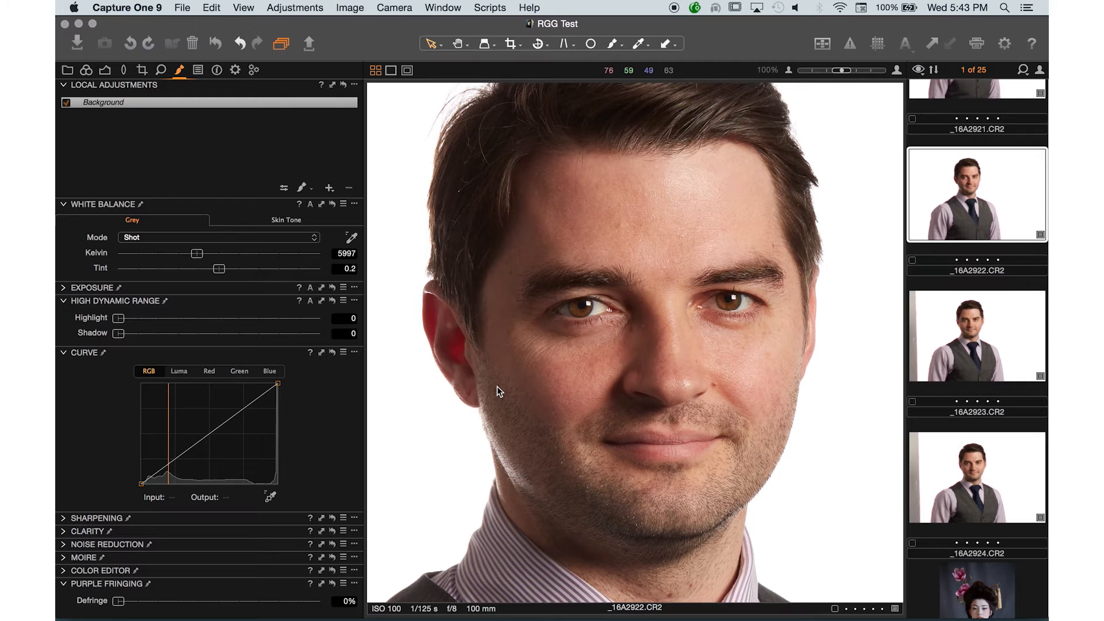
# Add a new adjustment layer above the background and name it "Shadow Adjustment".
pyautogui.click(330, 189)
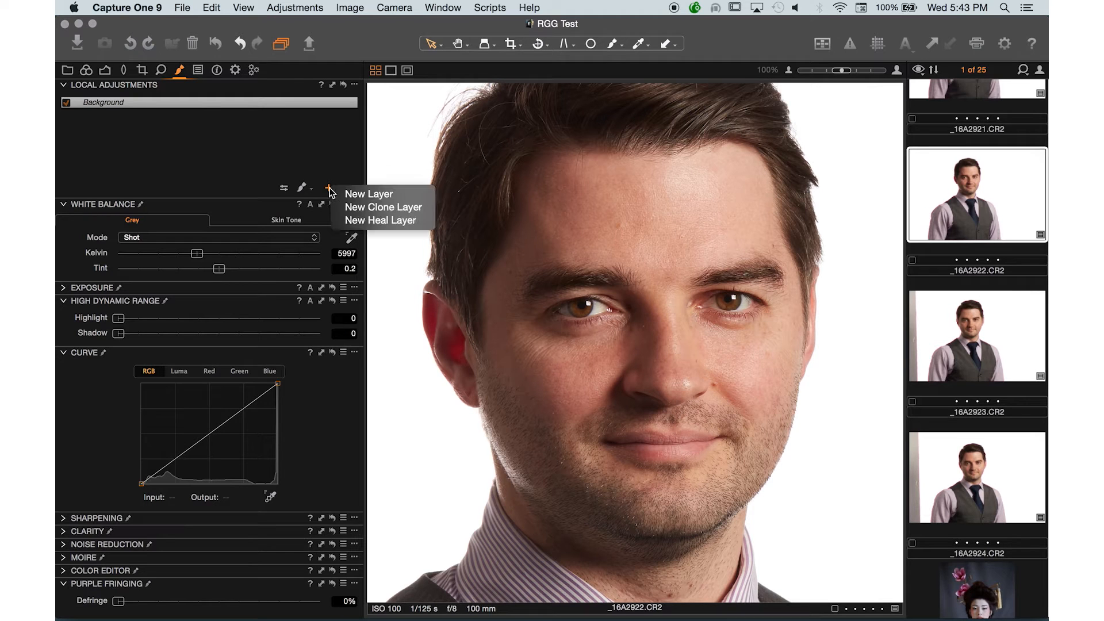
pyautogui.click(358, 195)
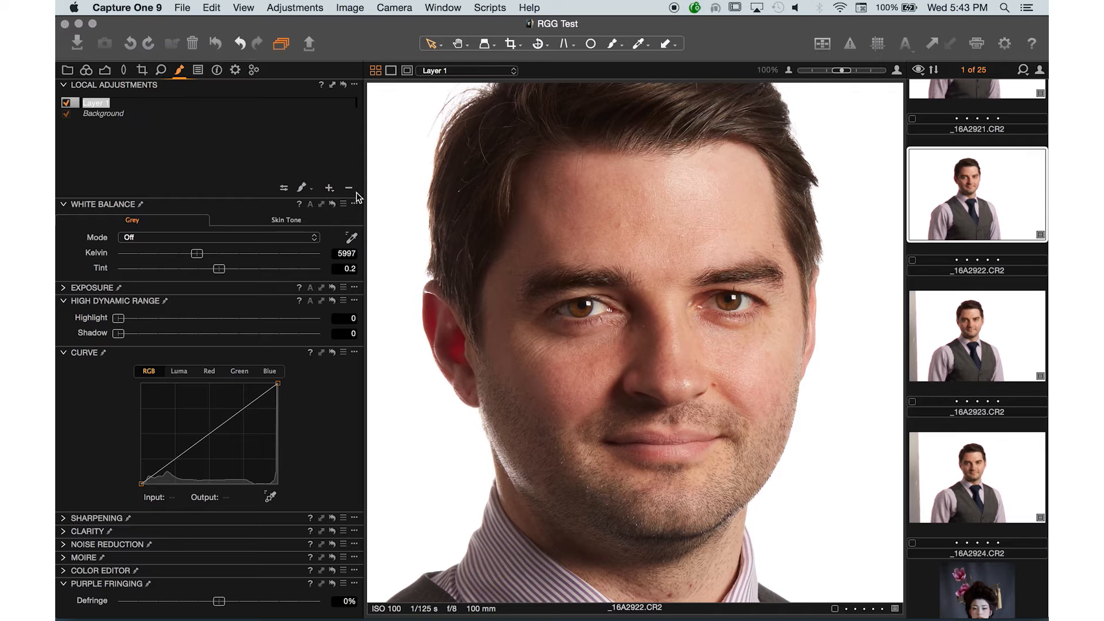
pyautogui.write('Shadow Adjustment')
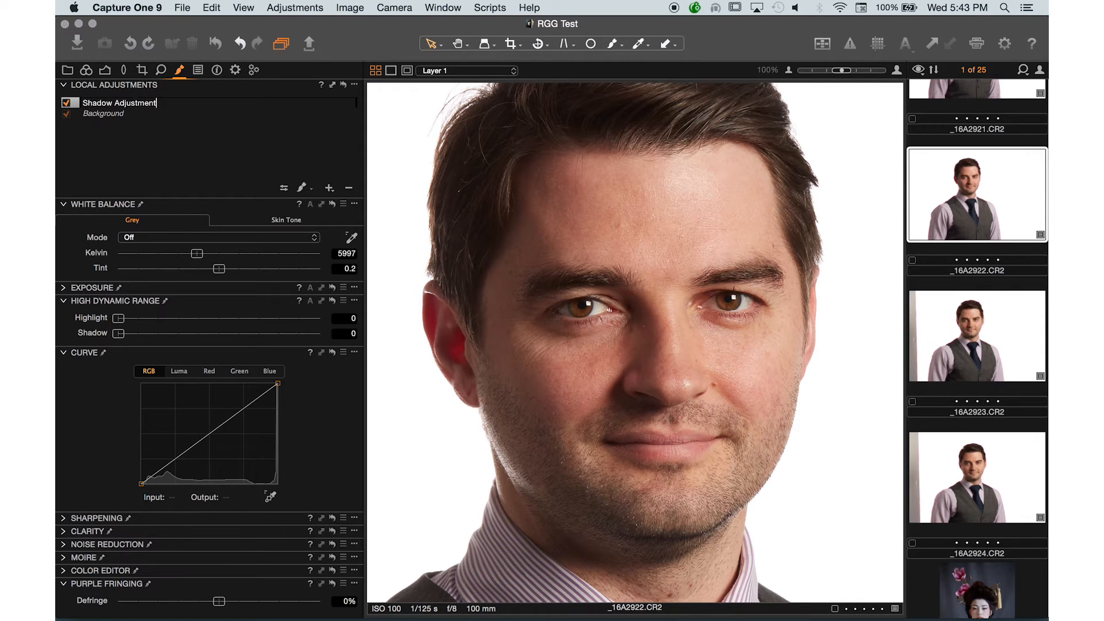
pyautogui.press('Return')
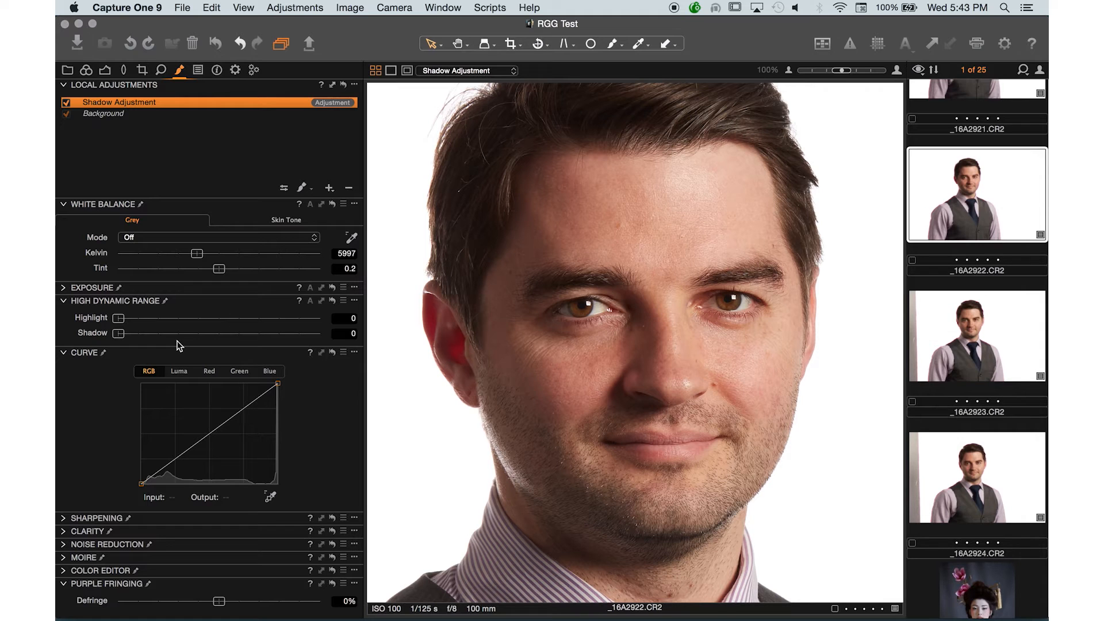
# Collapse the White Balance controls, expand the Exposure controls, and raise the Shadow Adjustment layer's exposure to 1.99.
pyautogui.click(64, 205)
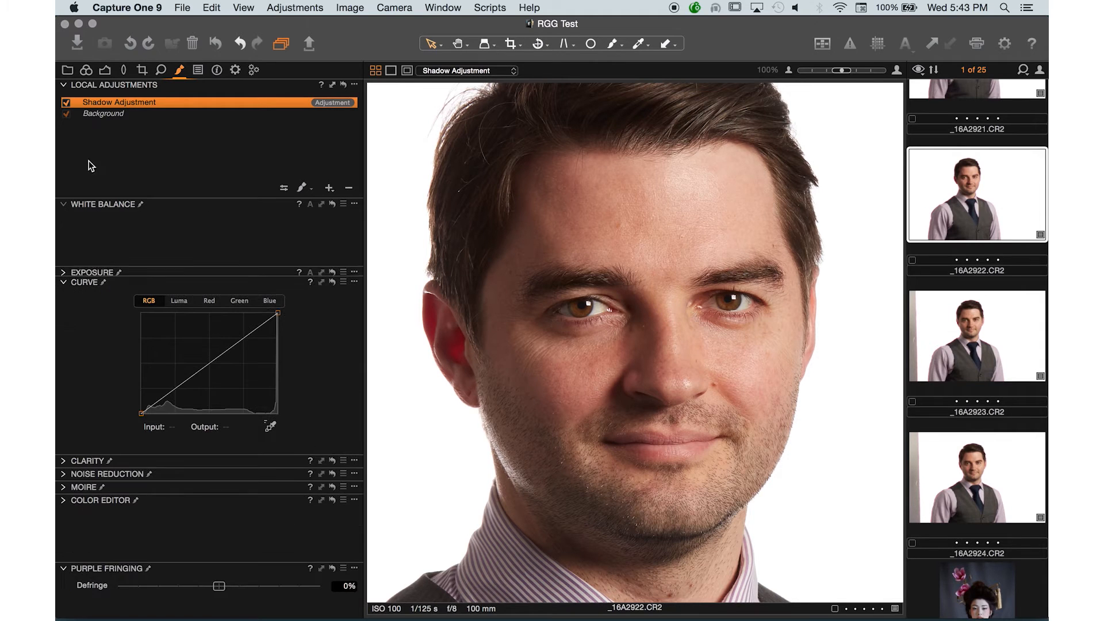
pyautogui.click(64, 218)
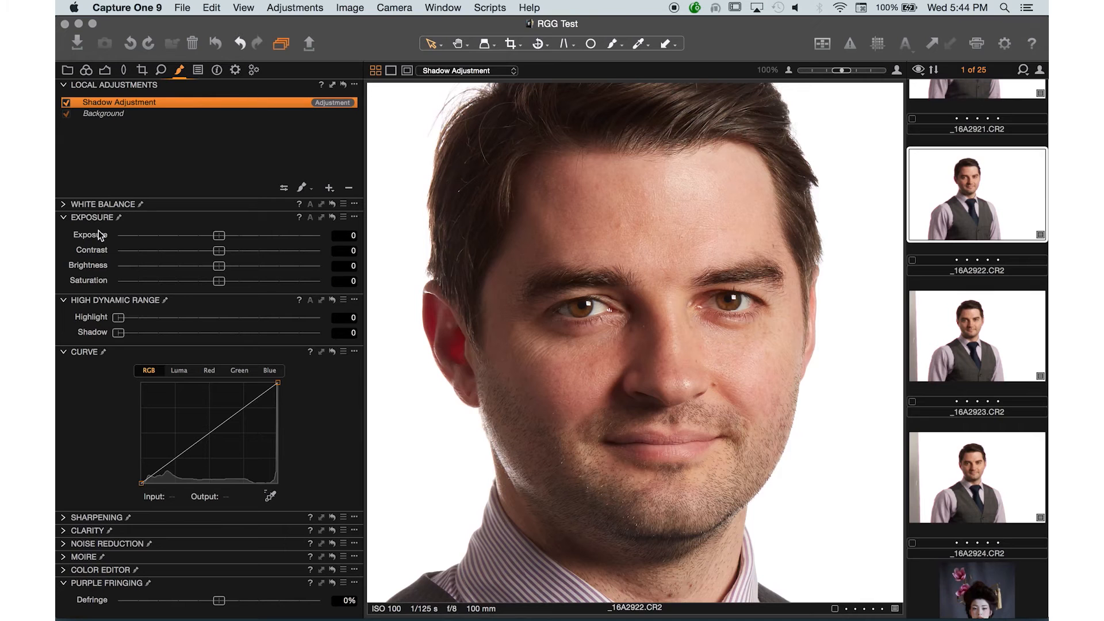
pyautogui.moveTo(246, 236); pyautogui.dragTo(261, 232)
pyautogui.moveTo(260, 235); pyautogui.dragTo(269, 236)
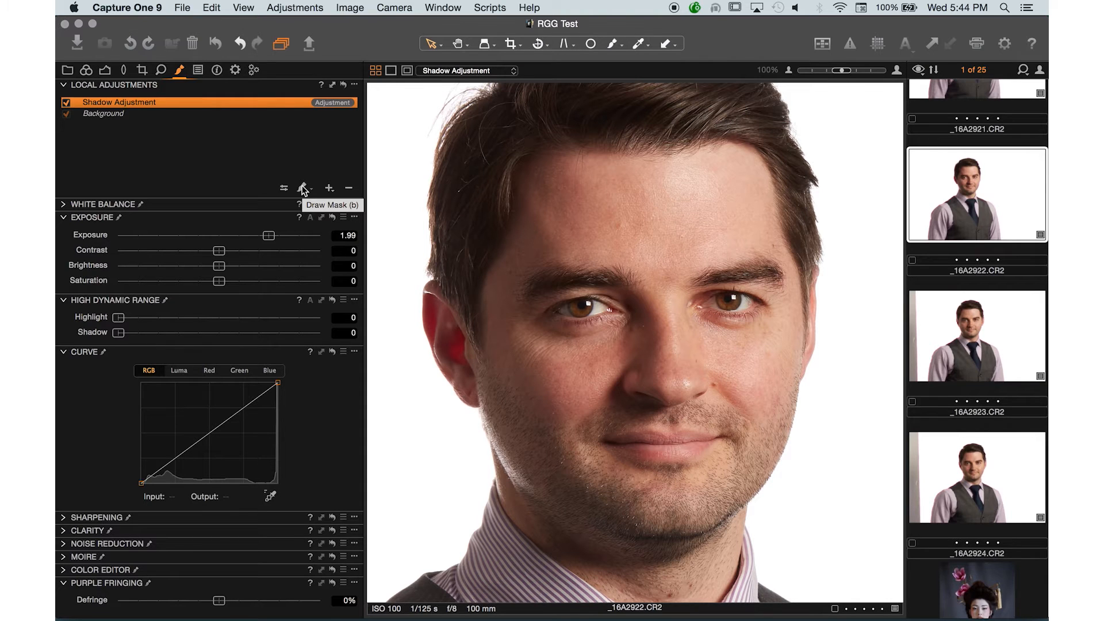
# Activate the Draw Mask brush and lower its flow to 6 in the brush settings.
pyautogui.click(304, 189)
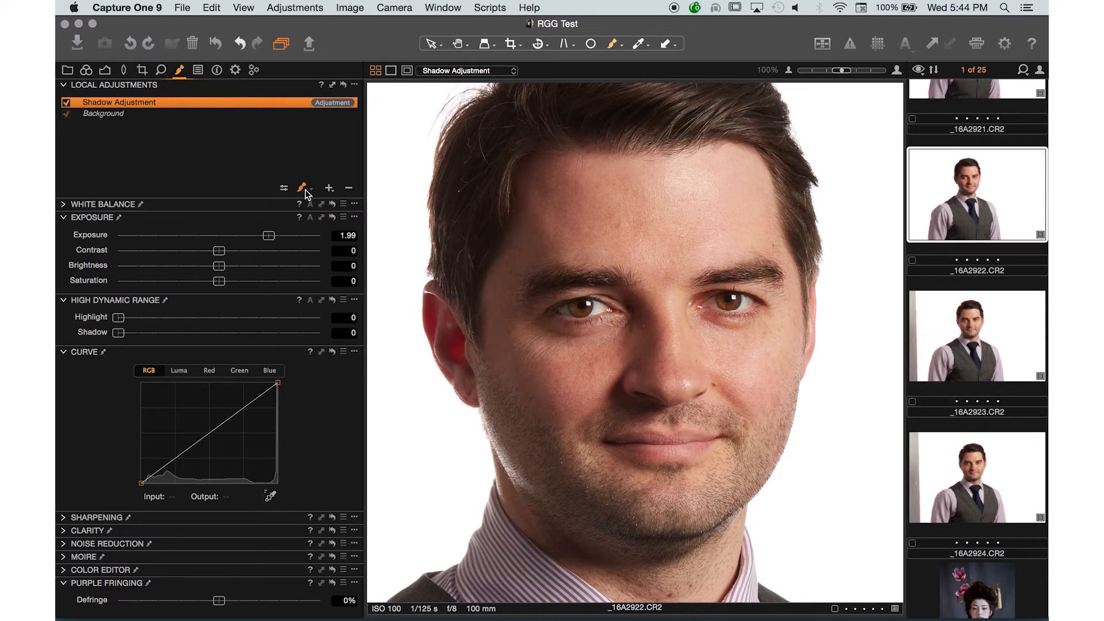
pyautogui.click(306, 190)
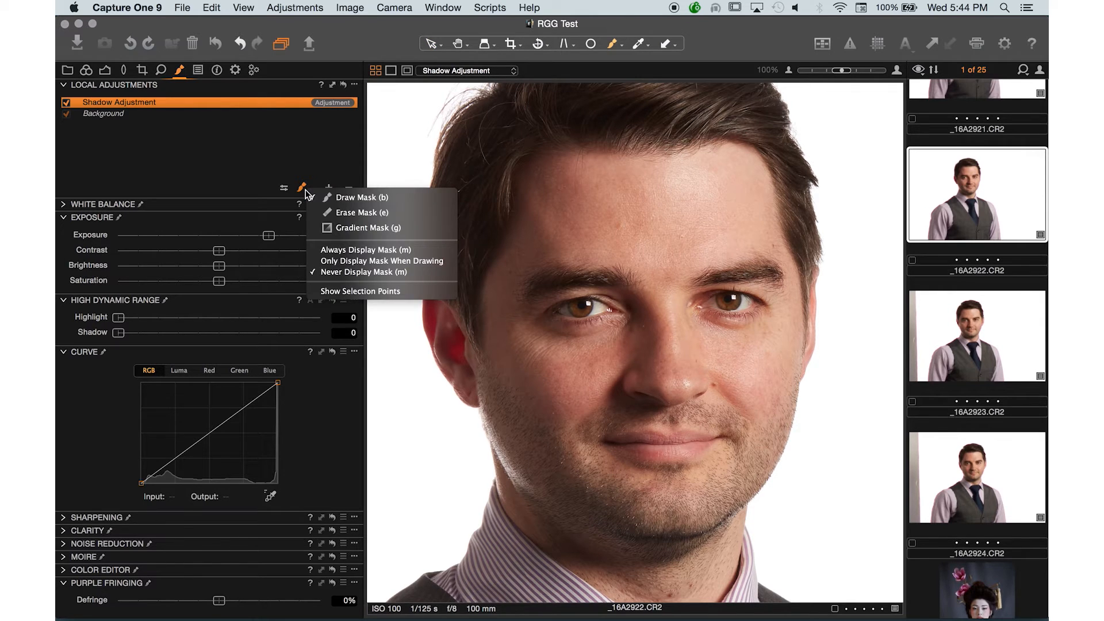
pyautogui.rightClick(285, 188)
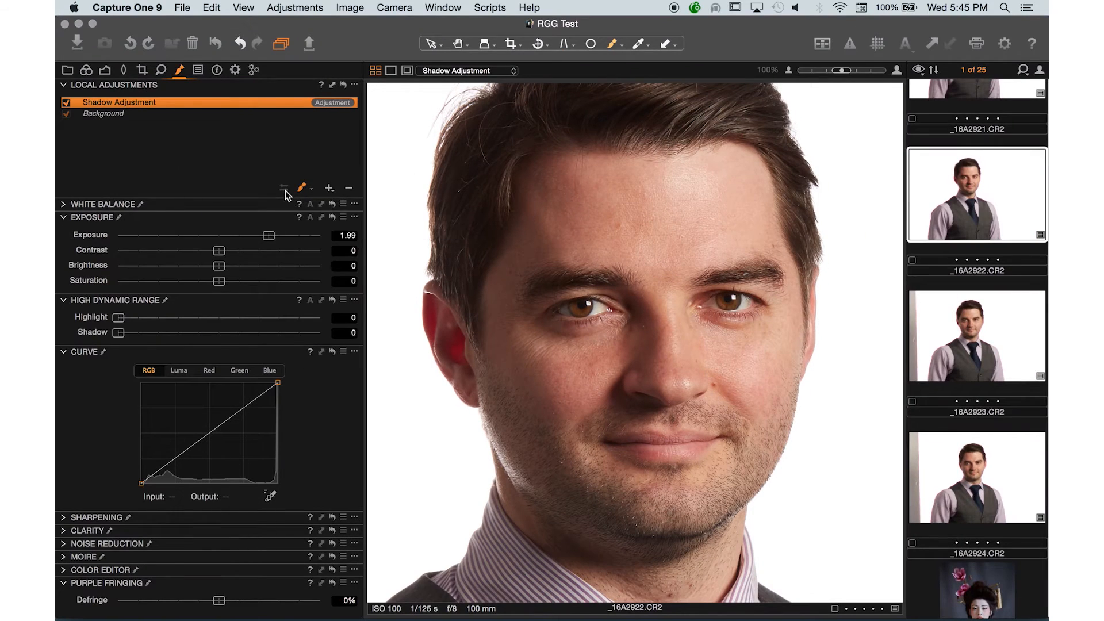
pyautogui.click(284, 188)
pyautogui.moveTo(286, 194)
pyautogui.mouseDown()
pyautogui.moveTo(277, 208)
pyautogui.moveTo(359, 208)
pyautogui.moveTo(200, 209)
pyautogui.mouseUp()
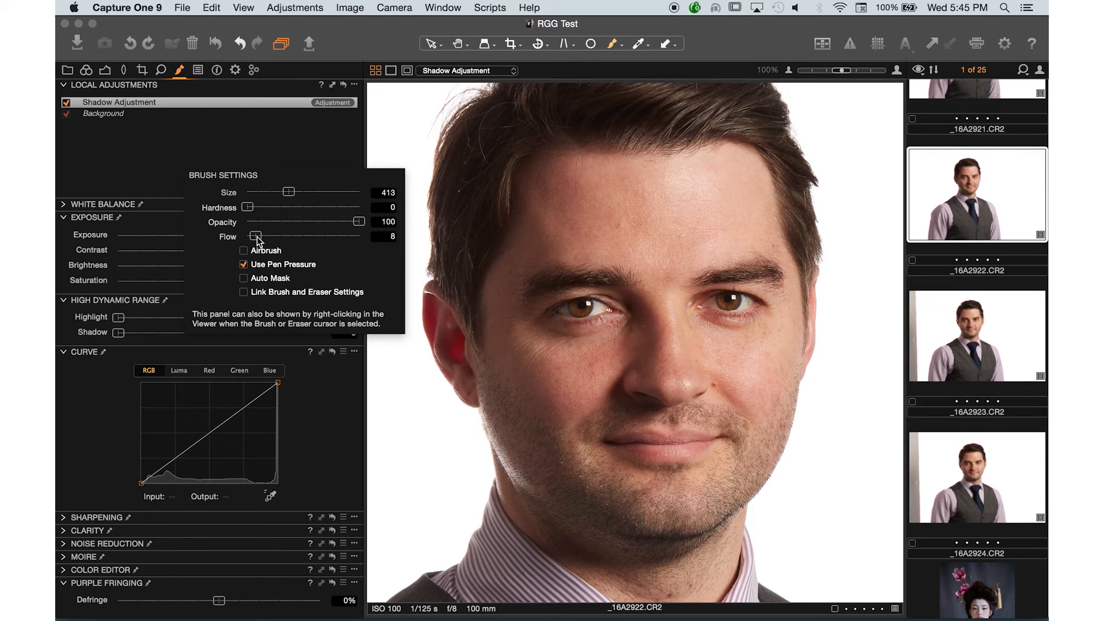
pyautogui.moveTo(256, 236)
pyautogui.mouseDown()
pyautogui.moveTo(356, 237)
pyautogui.moveTo(254, 237)
pyautogui.mouseUp()
pyautogui.moveTo(255, 240); pyautogui.dragTo(255, 237)
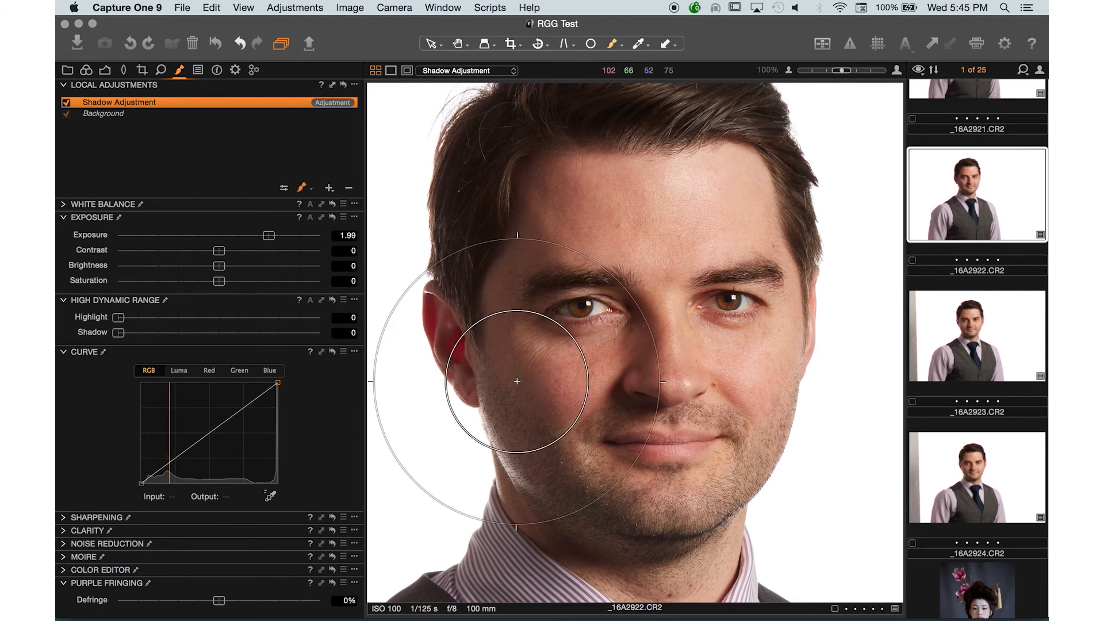
# Try the Always Display Mask option and return the mask visibility to Never Display Mask.
pyautogui.click(307, 185)
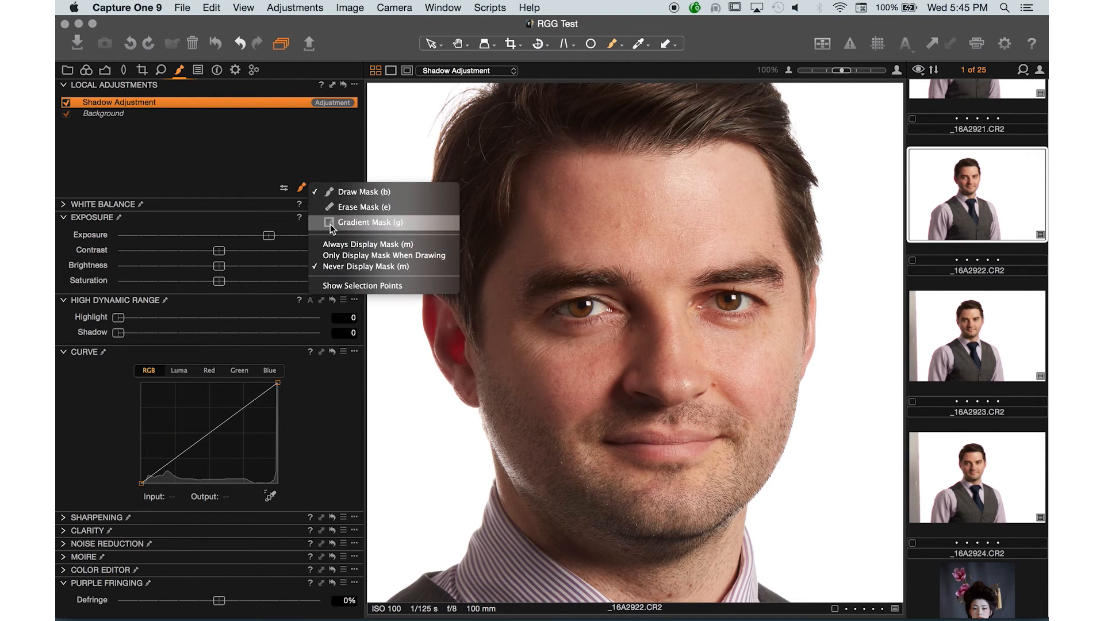
pyautogui.click(306, 188)
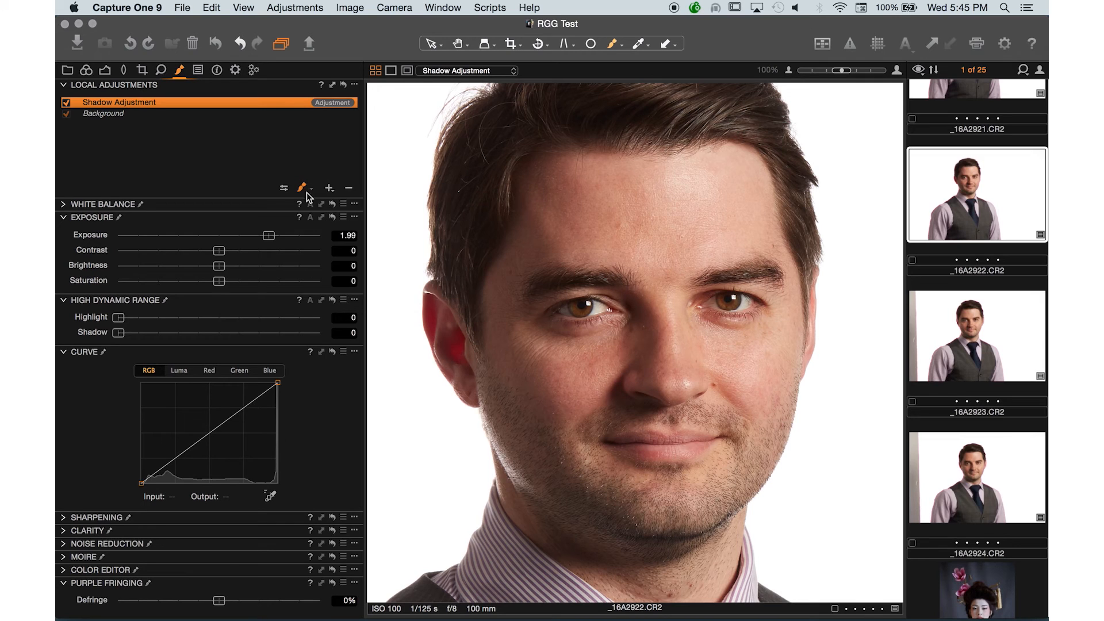
pyautogui.click(307, 189)
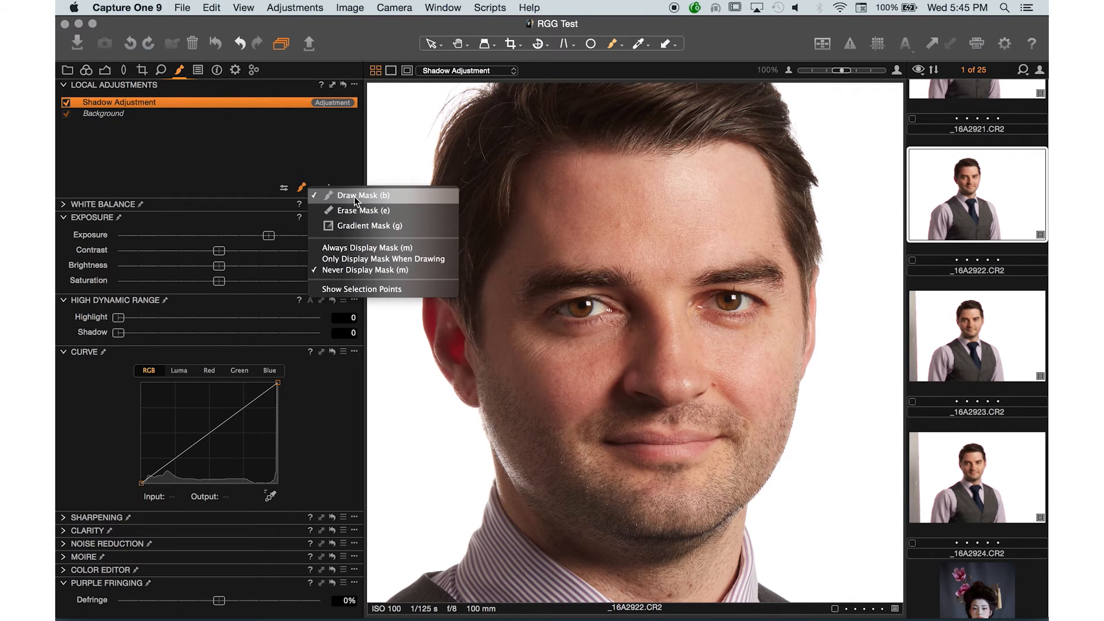
pyautogui.click(360, 250)
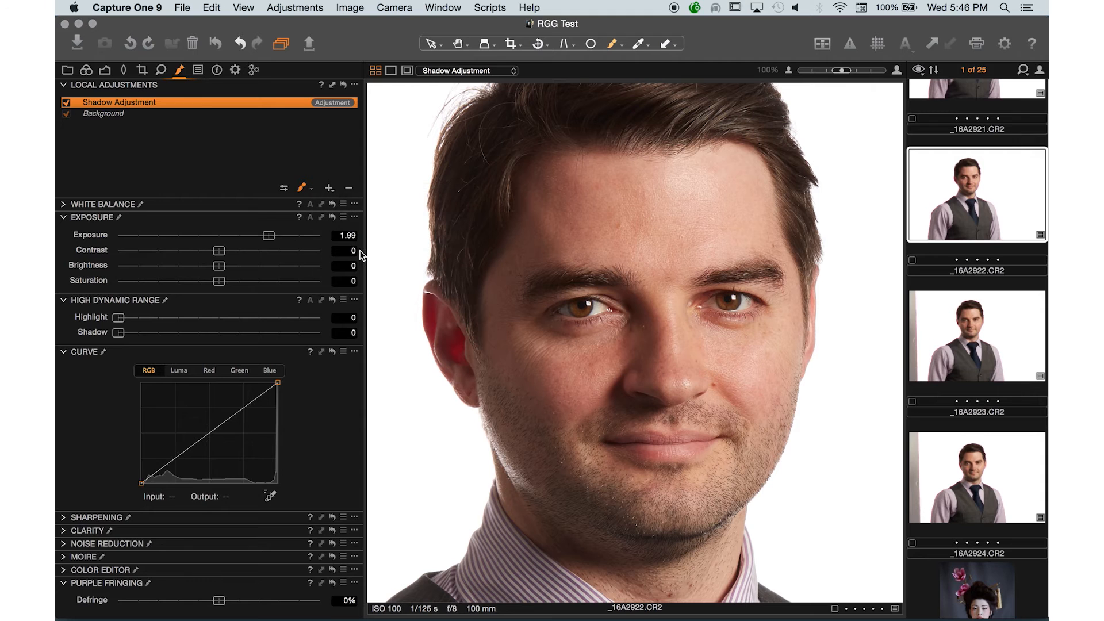
pyautogui.click(304, 189)
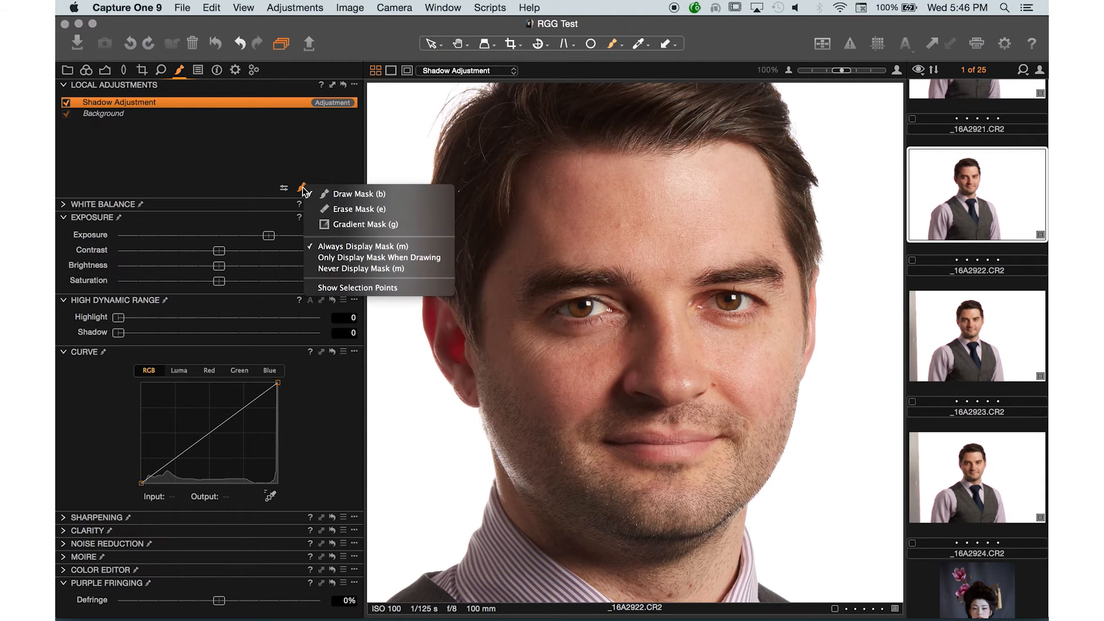
pyautogui.click(320, 246)
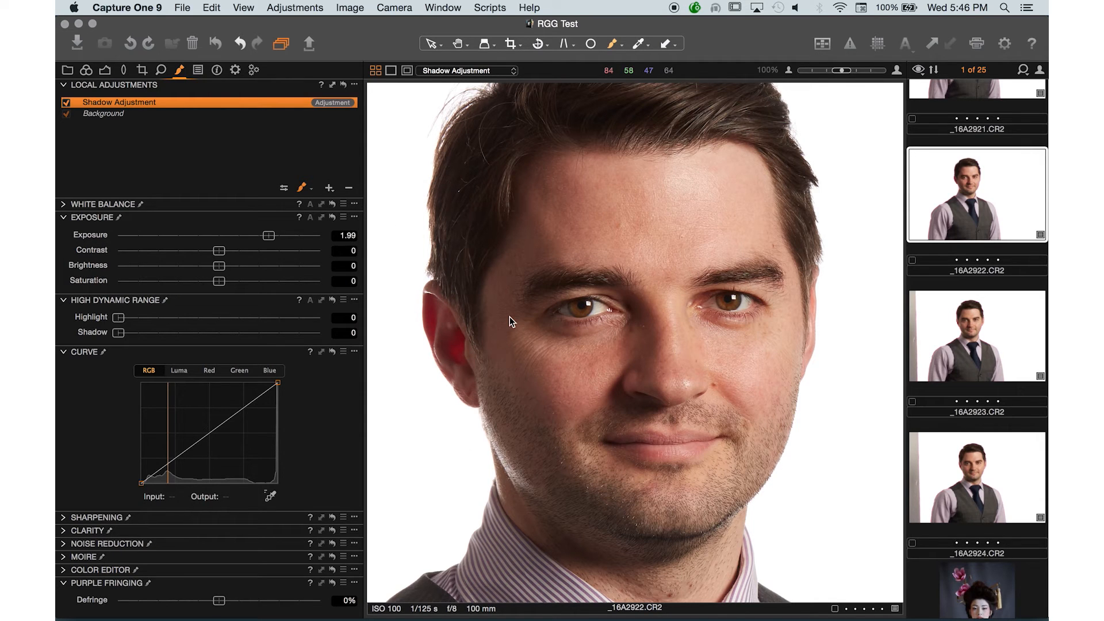
pyautogui.click(304, 189)
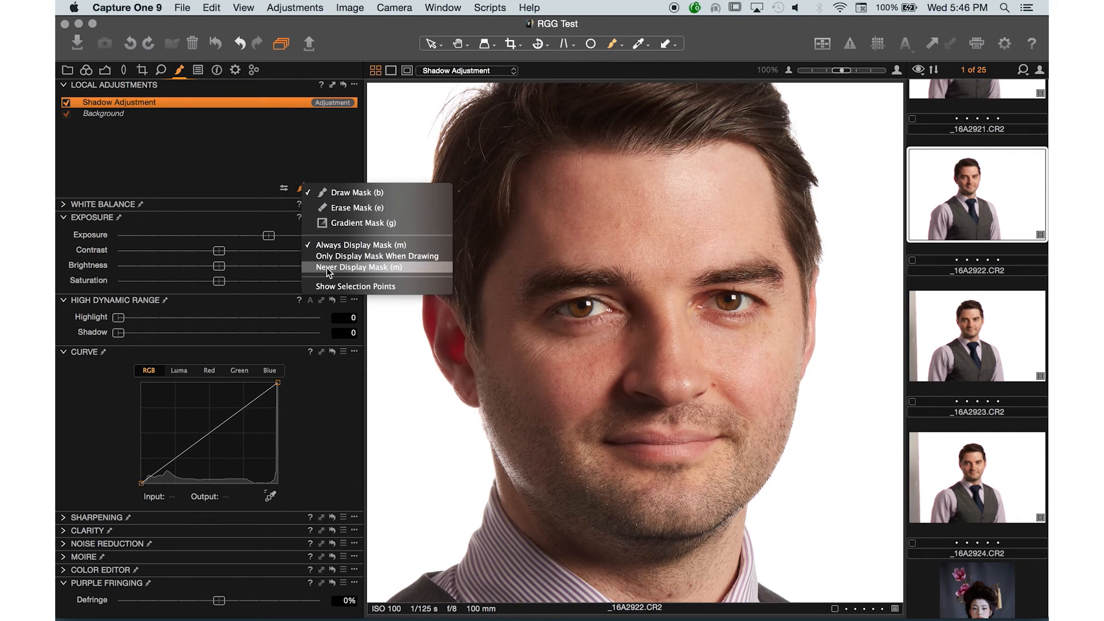
pyautogui.click(327, 267)
pyautogui.click(306, 189)
pyautogui.click(305, 189)
# Shrink the mask brush over the cheek and enlarge it slightly again to a size of 189.
pyautogui.press('[')
pyautogui.press('[')
pyautogui.press('[')
pyautogui.press('[')
pyautogui.press('[')
pyautogui.press('[')
pyautogui.press('[')
pyautogui.press('[')
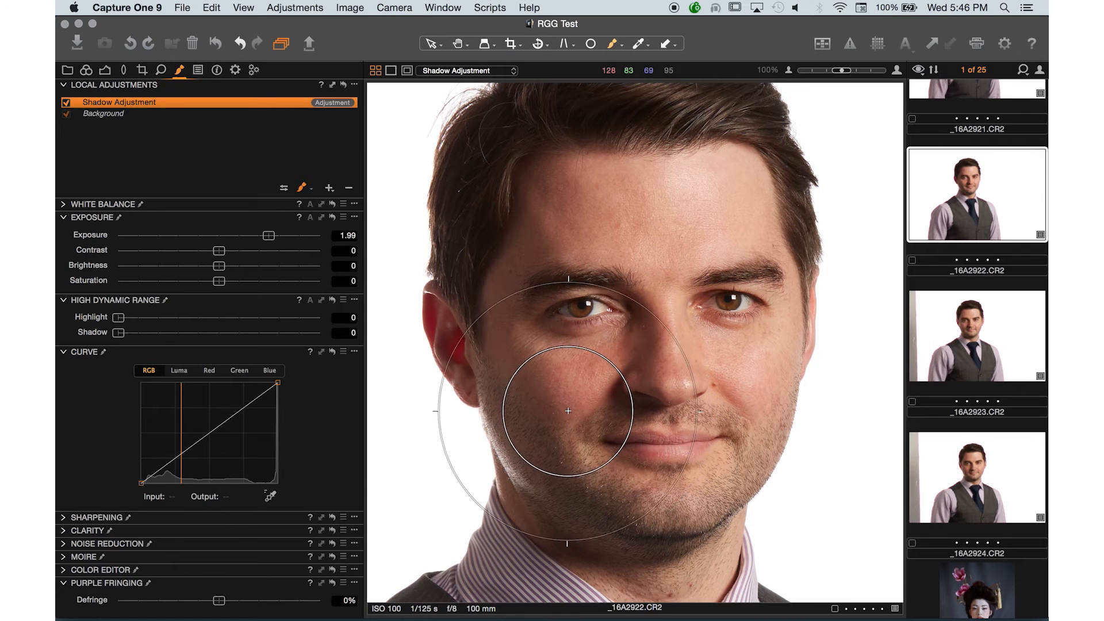
pyautogui.press('[')
pyautogui.press('[')
pyautogui.press('[')
pyautogui.press('[')
pyautogui.press('[')
pyautogui.press('[')
pyautogui.press('[')
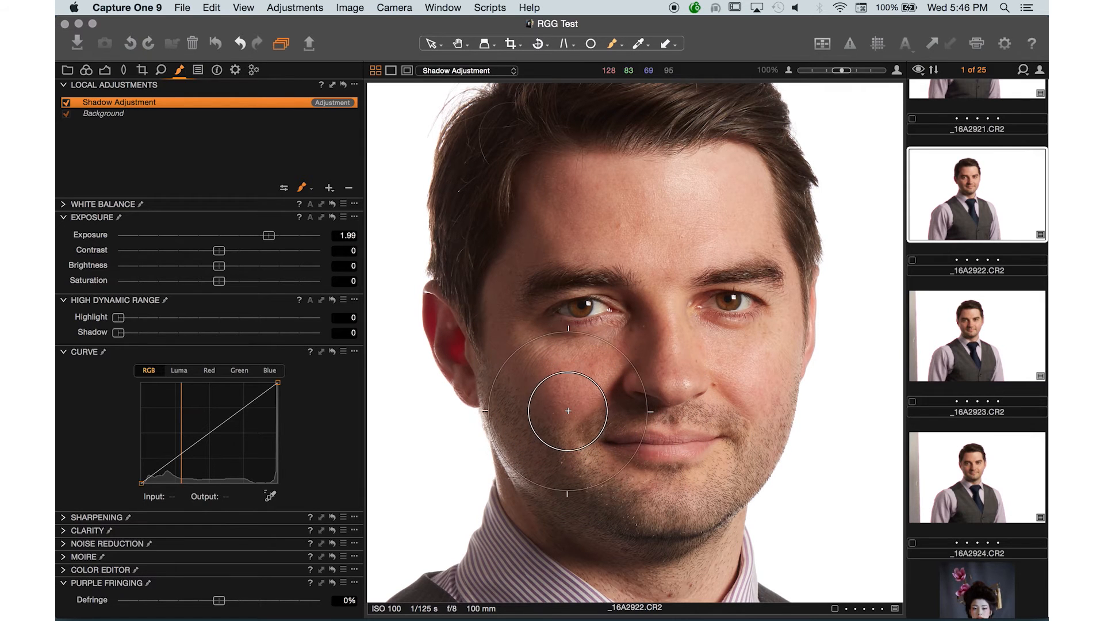
pyautogui.press('[')
pyautogui.press('[')
pyautogui.press('[')
pyautogui.press('[')
pyautogui.press('[')
pyautogui.press('[')
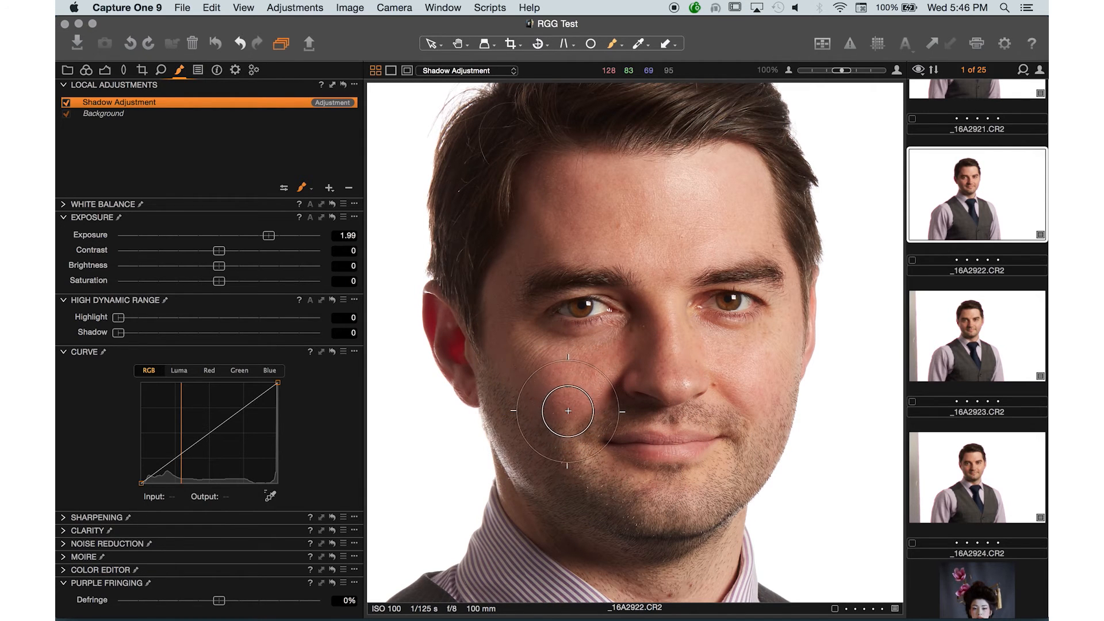
pyautogui.press(']')
pyautogui.press(']')
pyautogui.press(']')
pyautogui.press(']')
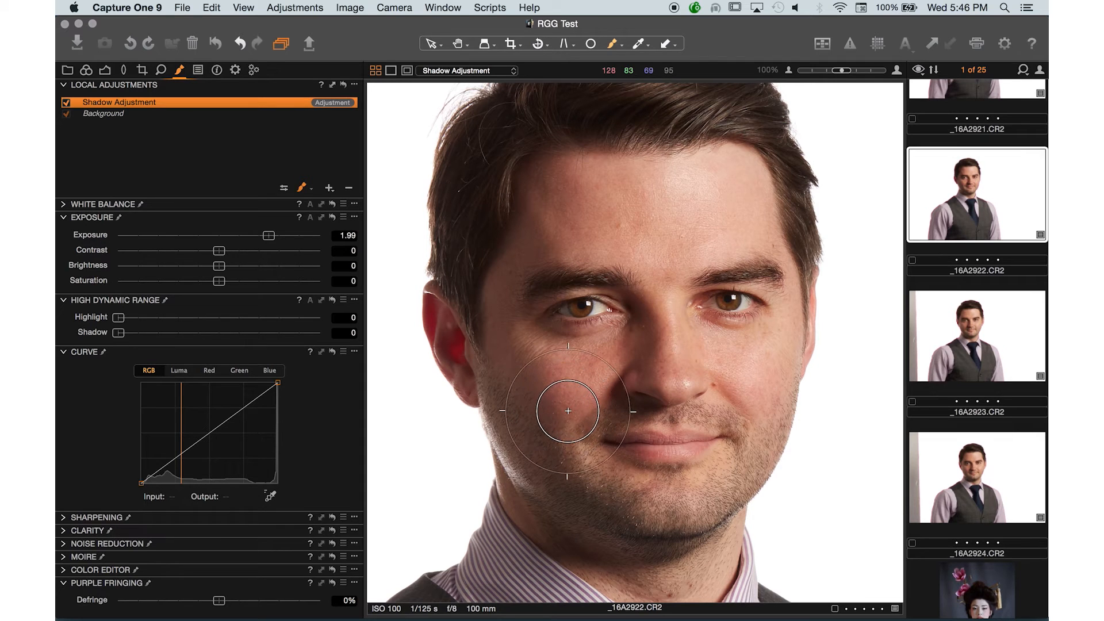
pyautogui.press(']')
pyautogui.press(']')
pyautogui.press(']')
pyautogui.press(']')
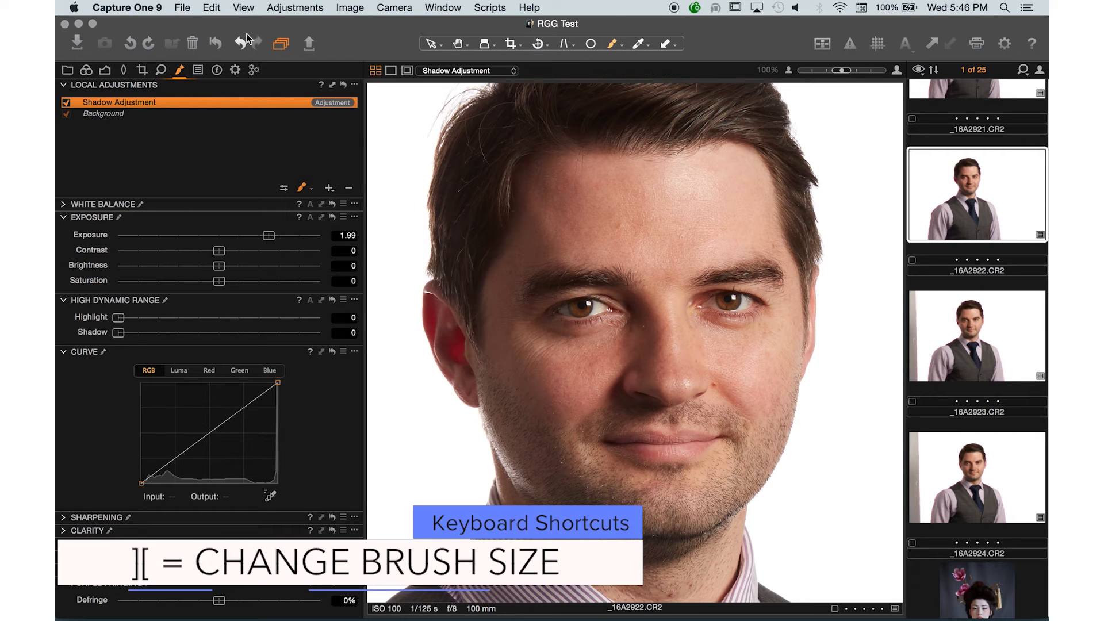
pyautogui.click(145, 7)
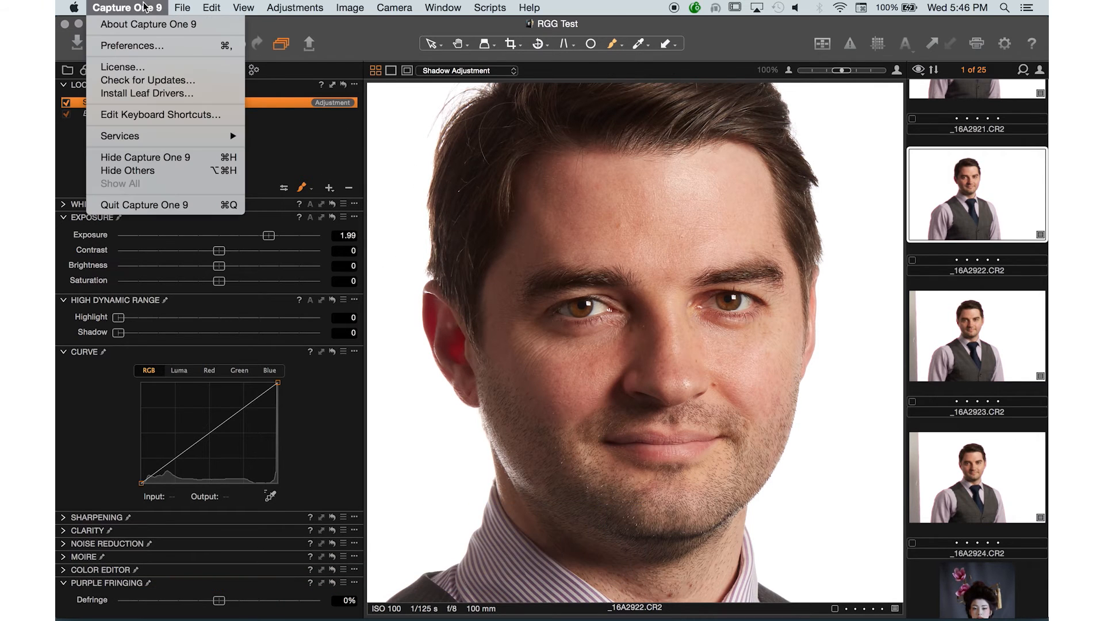
pyautogui.click(327, 136)
# Open the brush settings and try a brush size of 233.
pyautogui.click(300, 190)
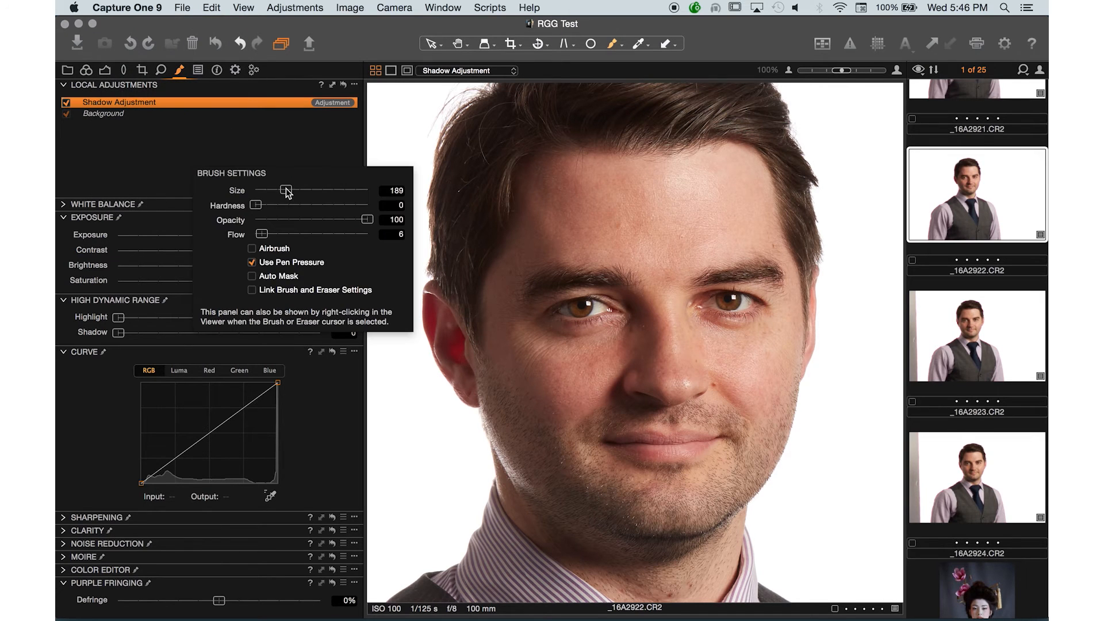
pyautogui.moveTo(284, 190)
pyautogui.mouseDown()
pyautogui.moveTo(296, 189)
pyautogui.moveTo(286, 189)
pyautogui.mouseUp()
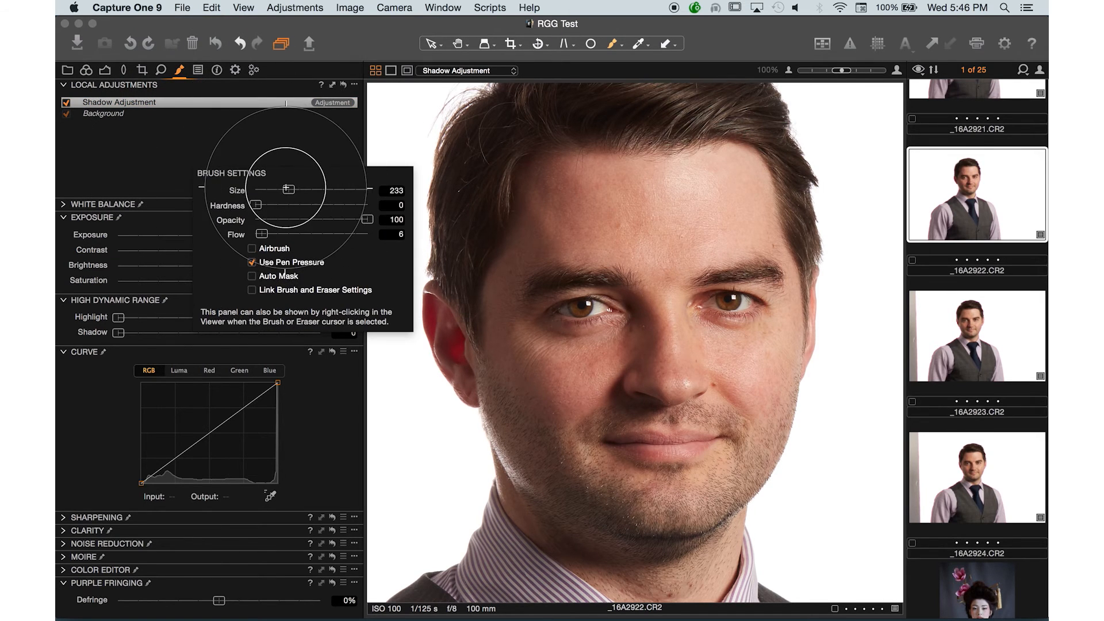
pyautogui.click(287, 152)
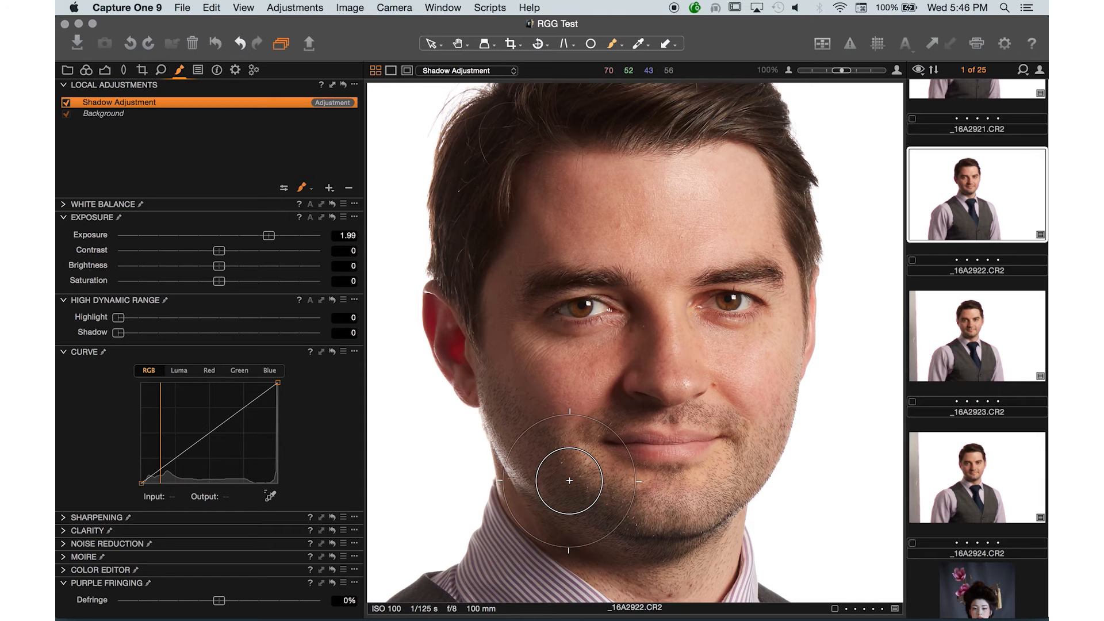
# Paint the exposure mask over the shadowed side of the face, from the jaw up to the temple.
pyautogui.moveTo(569, 480)
pyautogui.mouseDown()
pyautogui.moveTo(499, 283)
pyautogui.moveTo(516, 246)
pyautogui.moveTo(539, 234)
pyautogui.moveTo(510, 264)
pyautogui.moveTo(504, 400)
pyautogui.moveTo(546, 474)
pyautogui.moveTo(593, 511)
pyautogui.moveTo(681, 530)
pyautogui.moveTo(620, 524)
pyautogui.moveTo(557, 479)
pyautogui.moveTo(604, 528)
pyautogui.moveTo(694, 558)
pyautogui.moveTo(614, 531)
pyautogui.moveTo(519, 264)
pyautogui.moveTo(532, 181)
pyautogui.moveTo(555, 174)
pyautogui.moveTo(536, 254)
pyautogui.mouseUp()
pyautogui.press('super+minus')
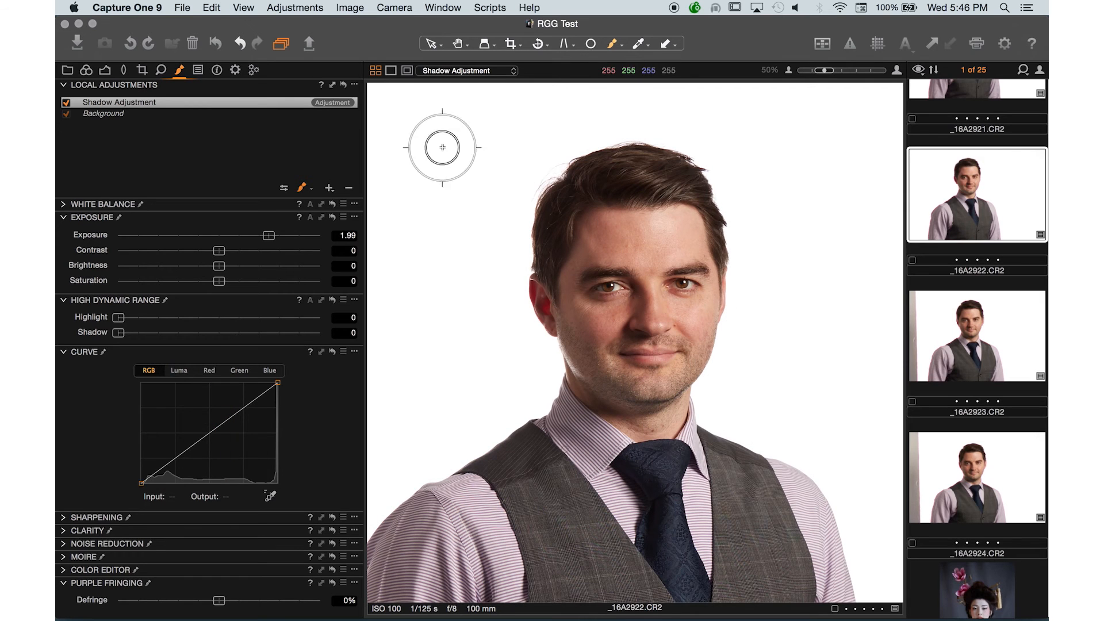
# Check the painted mask area with Always Display Mask, and set the visibility back to Never Display Mask.
pyautogui.click(333, 188)
pyautogui.click(305, 159)
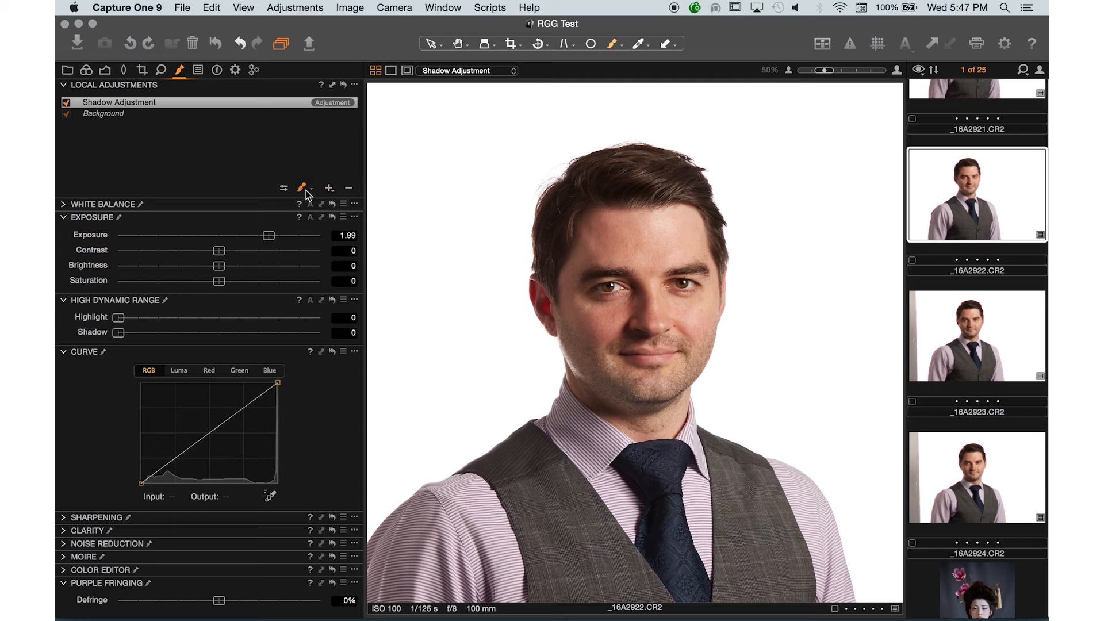
pyautogui.click(306, 189)
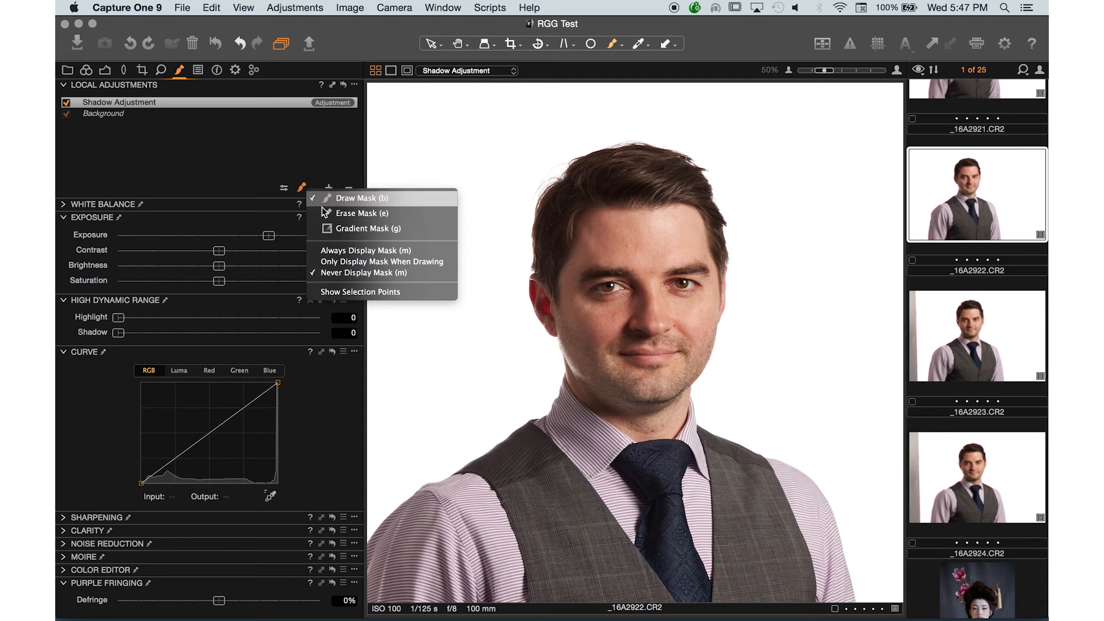
pyautogui.click(347, 253)
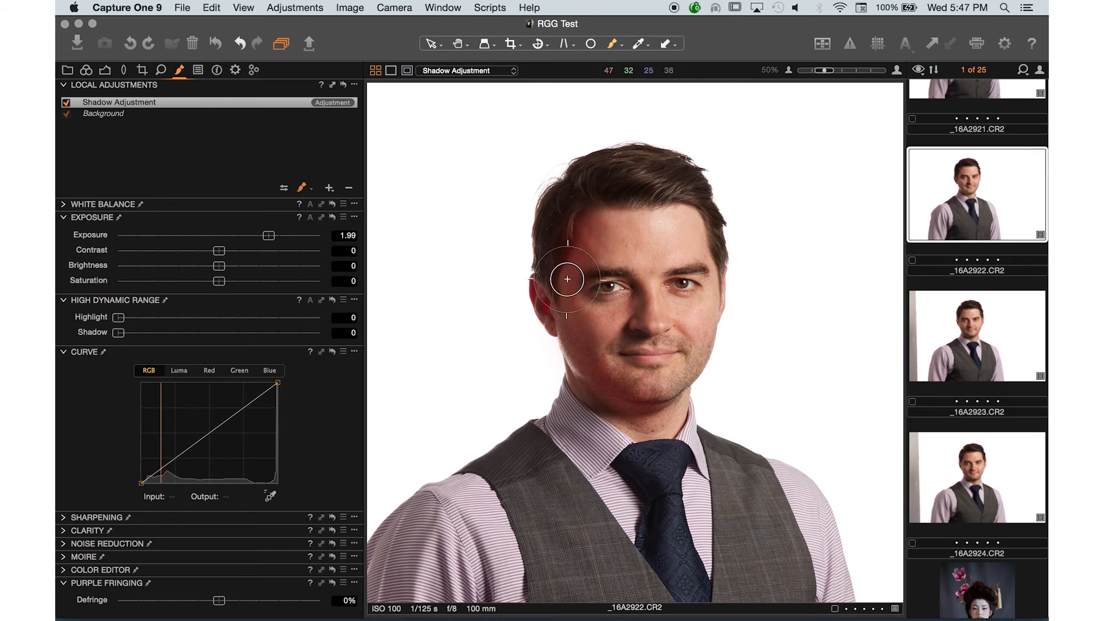
pyautogui.click(308, 190)
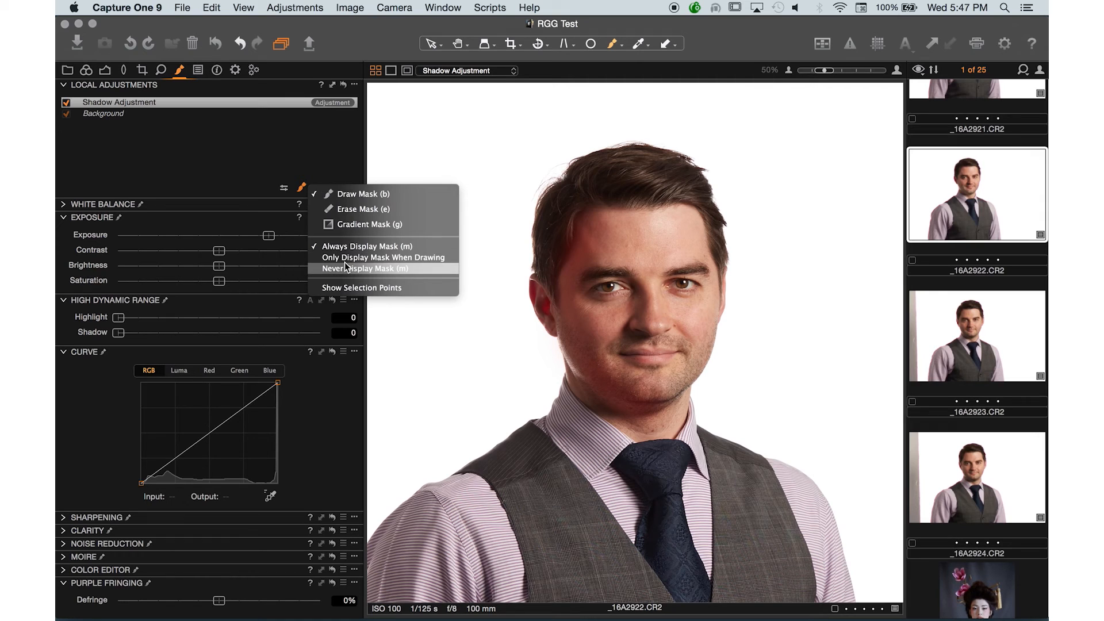
pyautogui.click(347, 268)
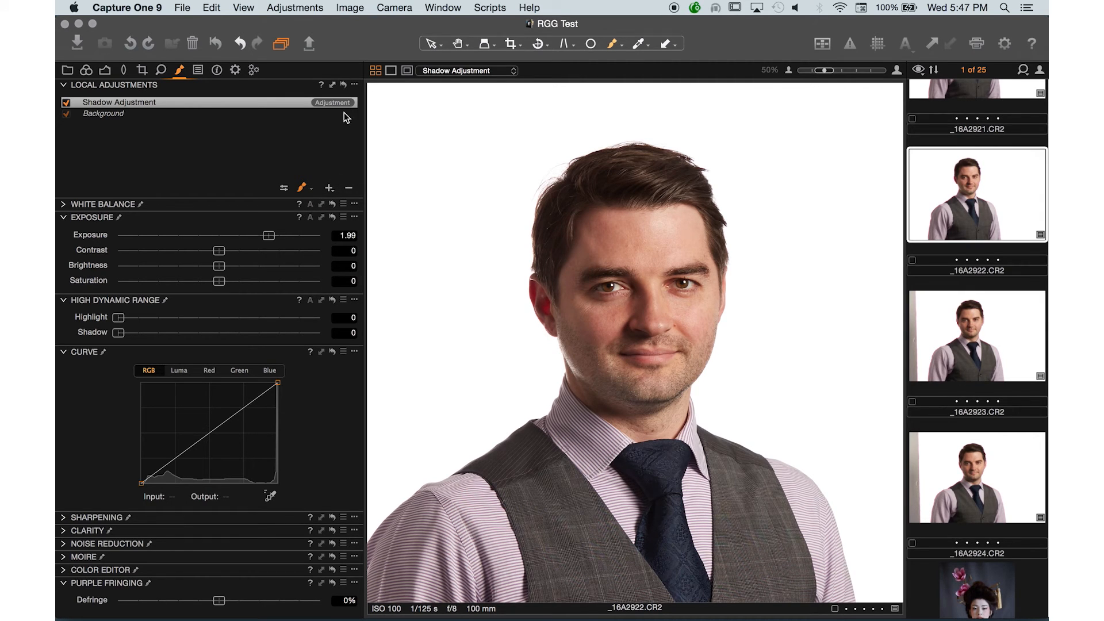
# Turn off the Shadow Adjustment layer to compare the portrait without the brightening.
pyautogui.click(68, 104)
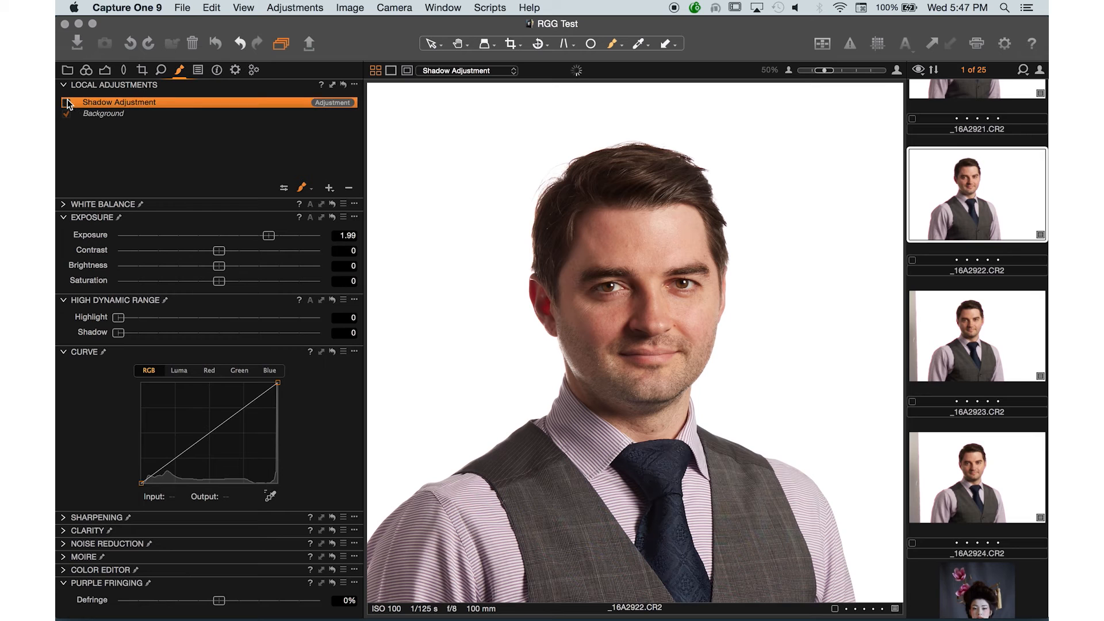
# Toggle the Shadow Adjustment layer's visibility repeatedly to compare the face with and without brightening, leaving the layer on.
pyautogui.click(67, 104)
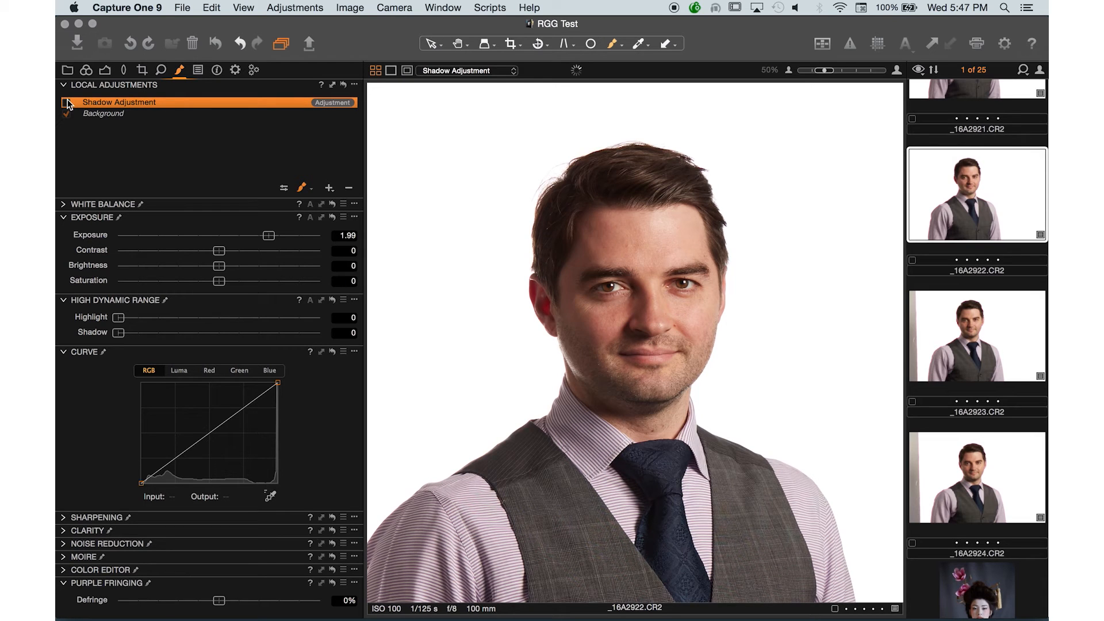
pyautogui.click(68, 104)
pyautogui.click(67, 103)
pyautogui.click(67, 104)
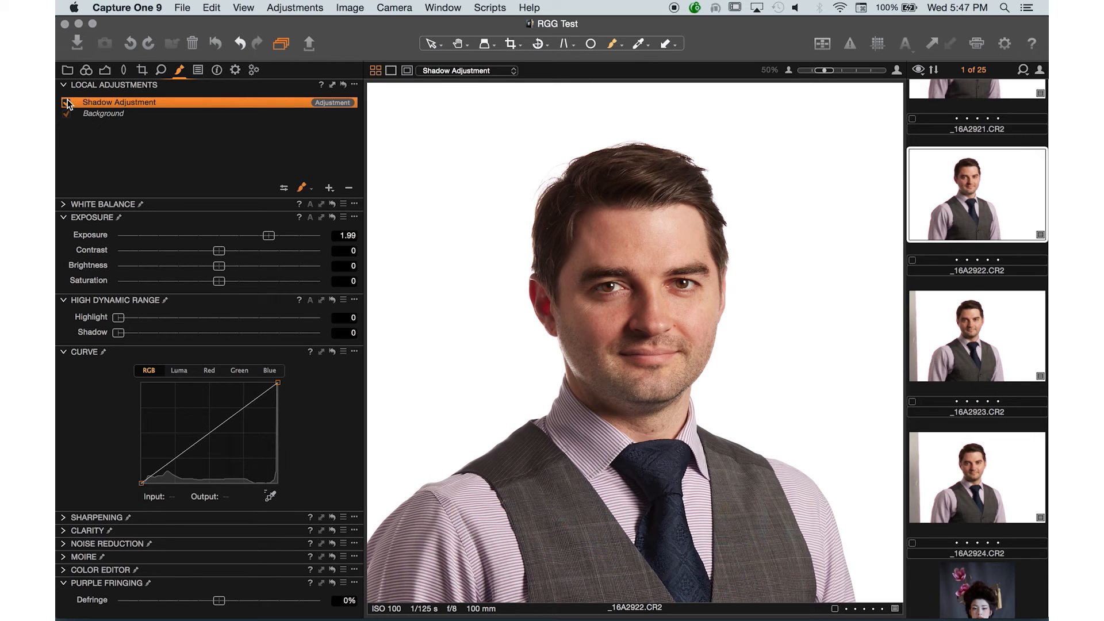
# Switch the mask tool to Erase Mask and review the eraser's brush settings.
pyautogui.click(309, 189)
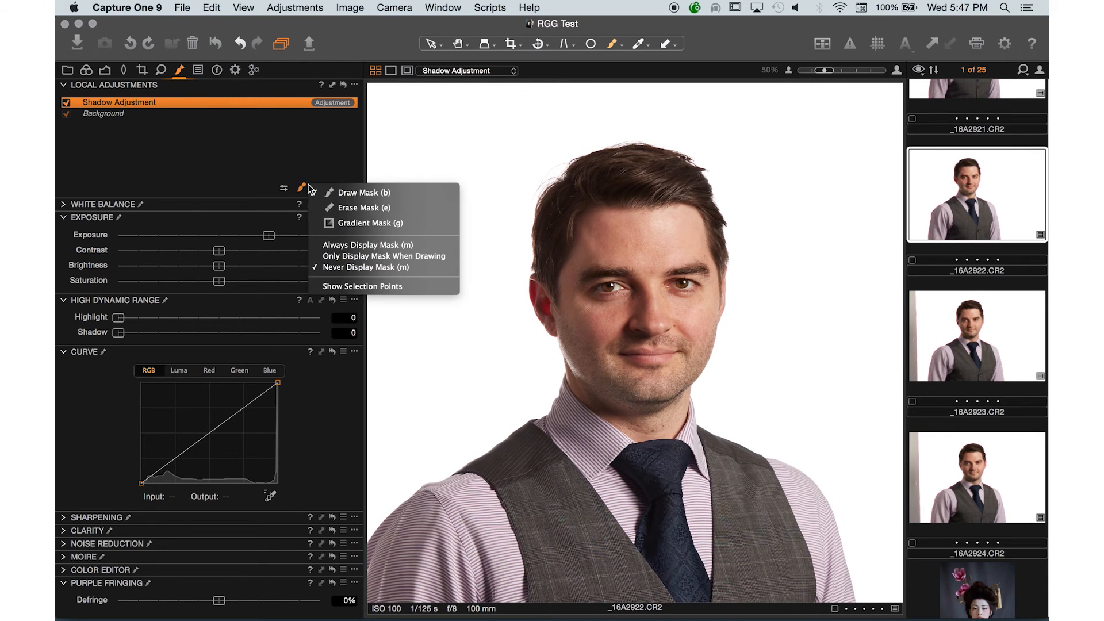
pyautogui.click(338, 211)
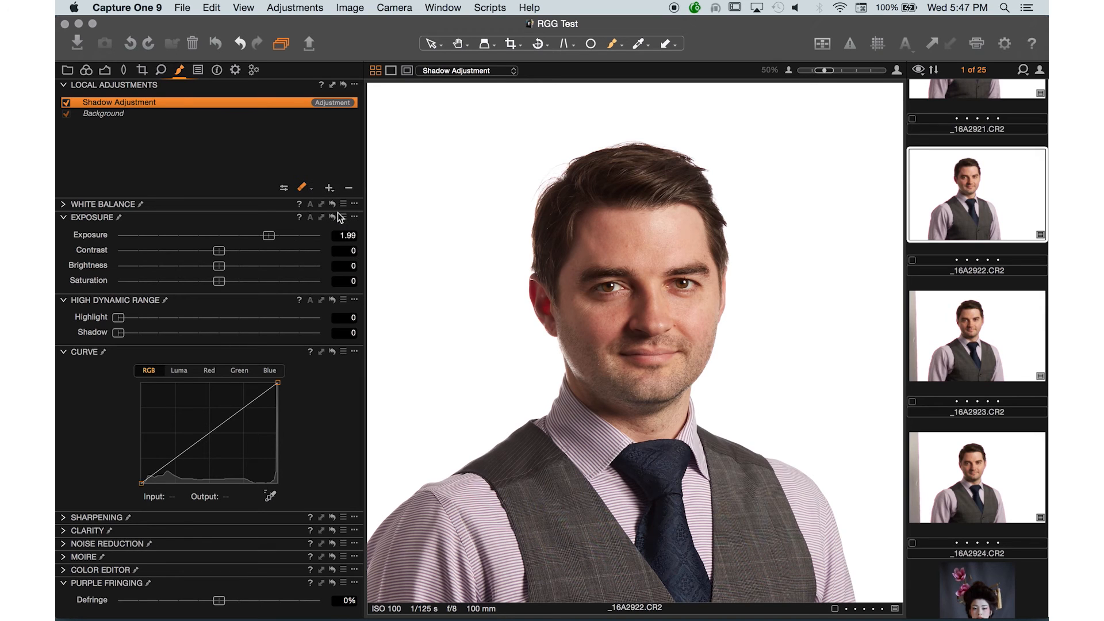
pyautogui.click(285, 188)
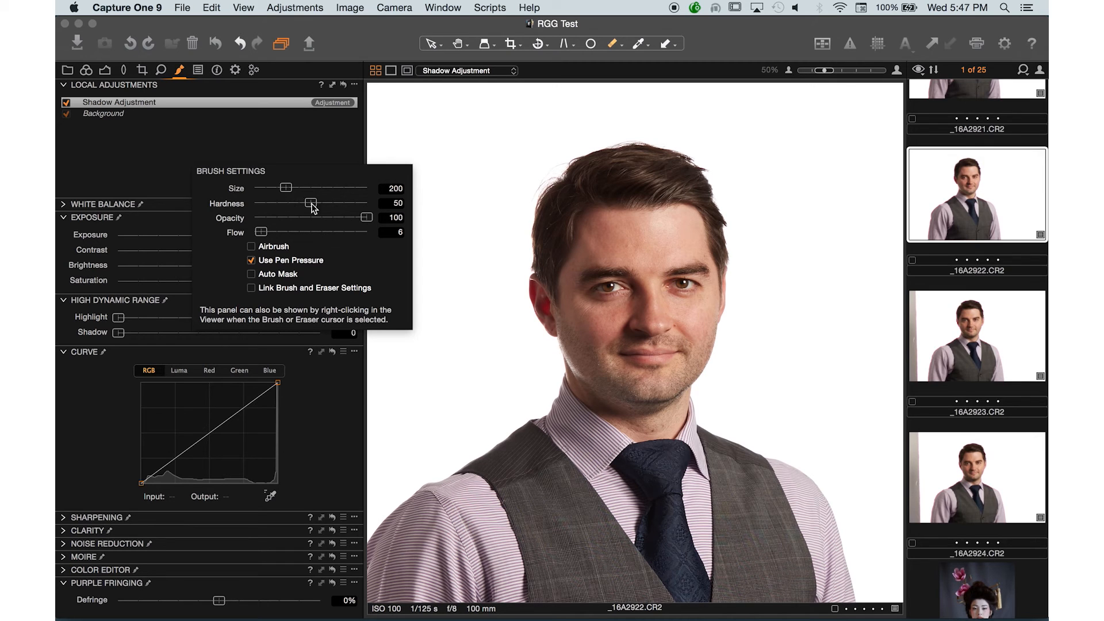
pyautogui.moveTo(574, 265)
pyautogui.mouseDown()
pyautogui.moveTo(573, 313)
pyautogui.moveTo(601, 379)
pyautogui.moveTo(585, 233)
pyautogui.moveTo(647, 421)
pyautogui.moveTo(507, 261)
pyautogui.mouseUp()
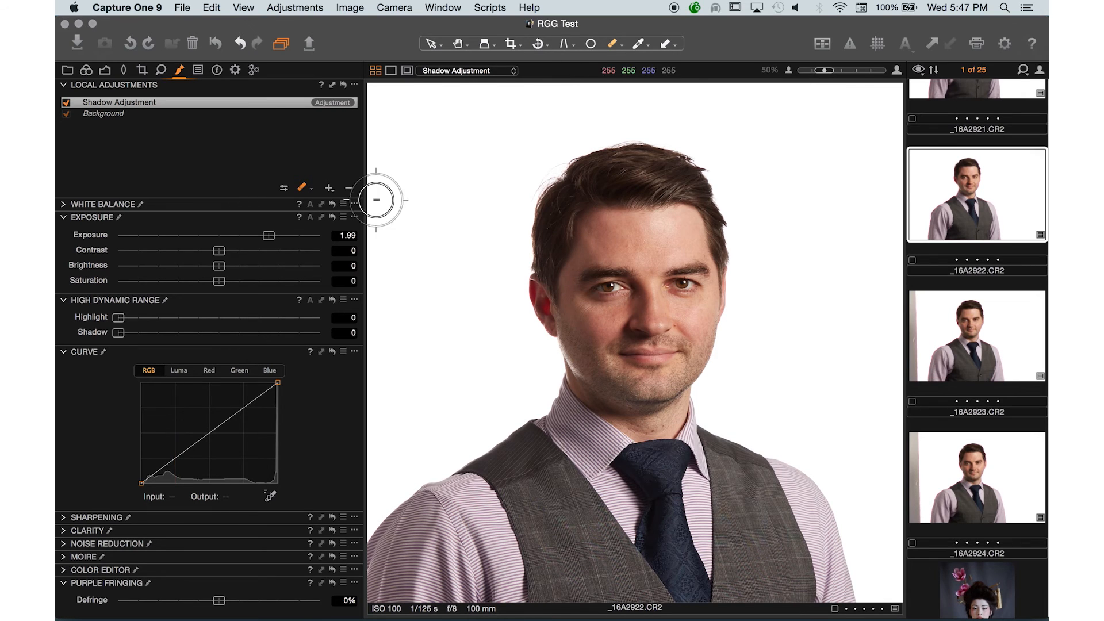
pyautogui.click(310, 188)
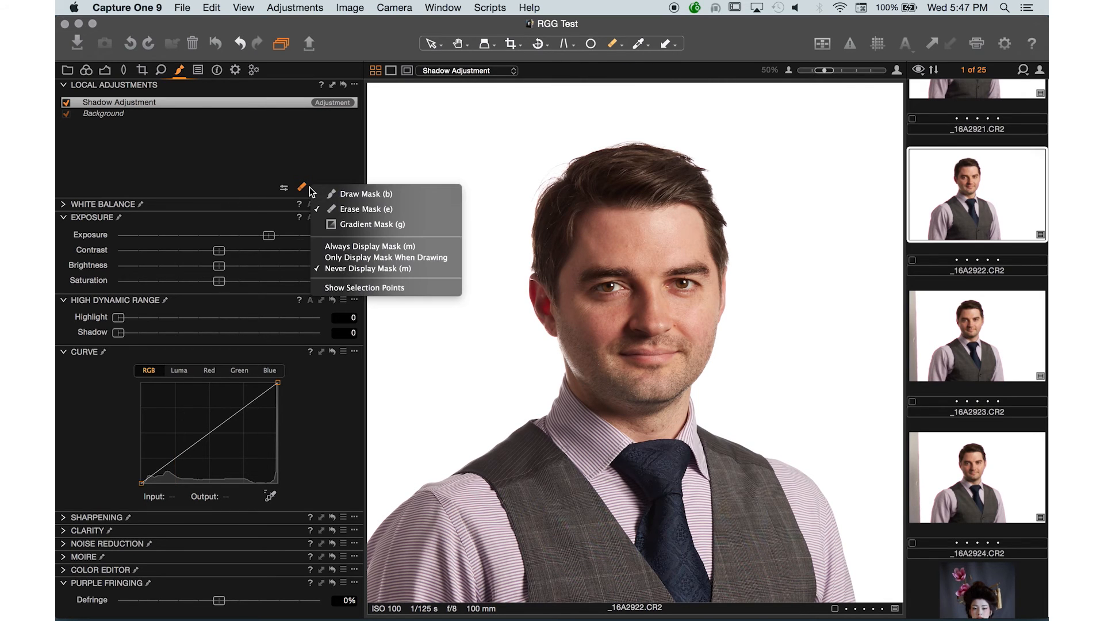
pyautogui.click(381, 208)
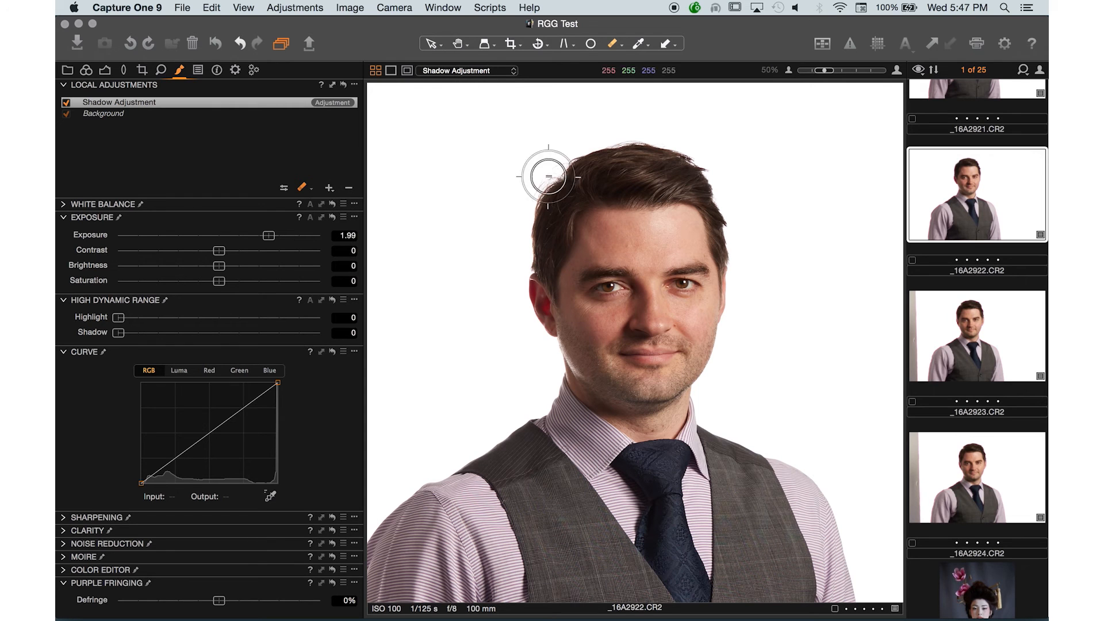
# Expand the white balance controls and add a new adjustment layer named White Balance.
pyautogui.press('super+minus')
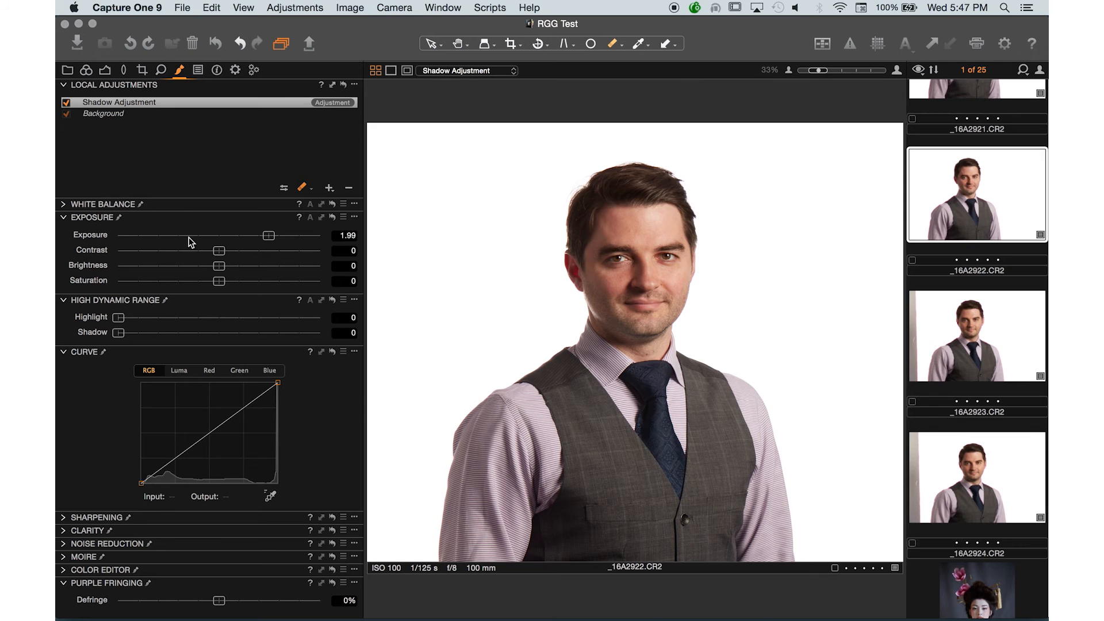
pyautogui.click(64, 204)
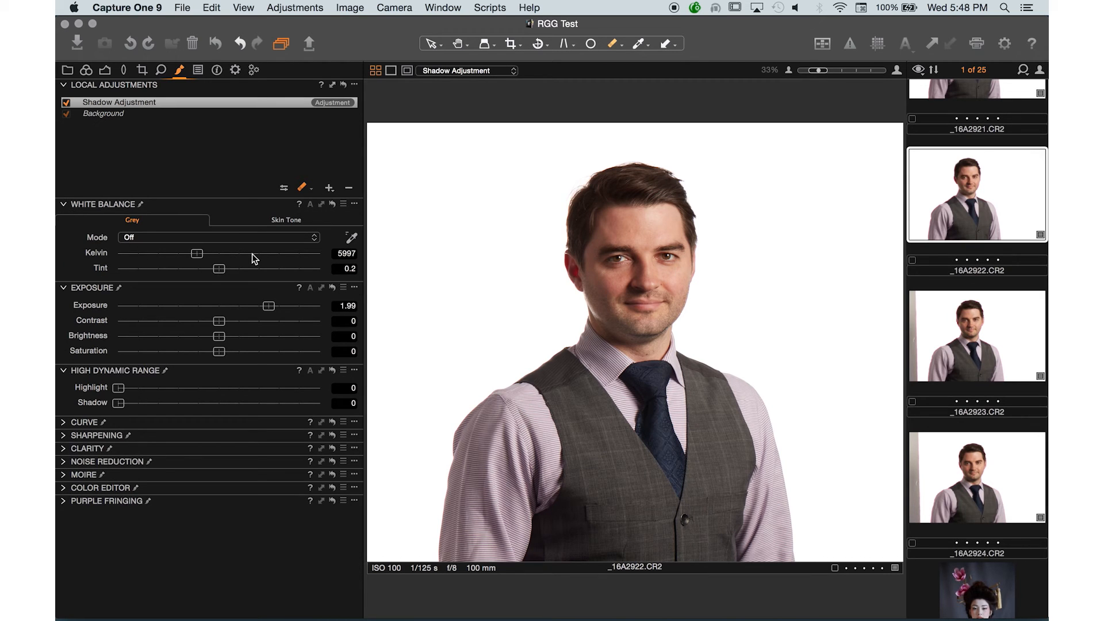
pyautogui.click(329, 188)
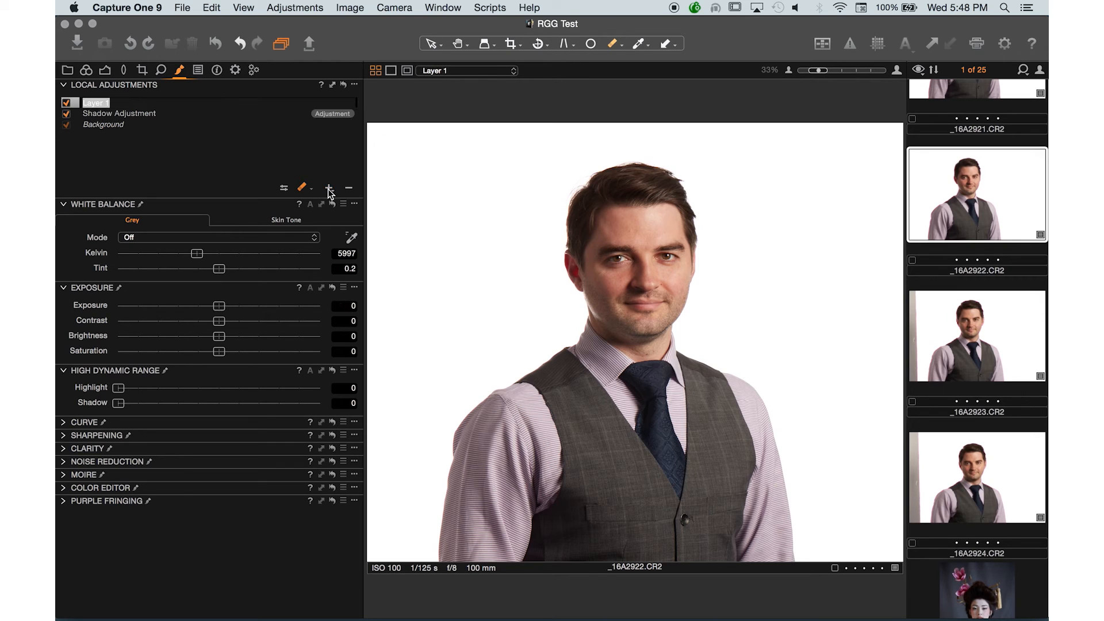
pyautogui.write('White Balance')
pyautogui.press('Return')
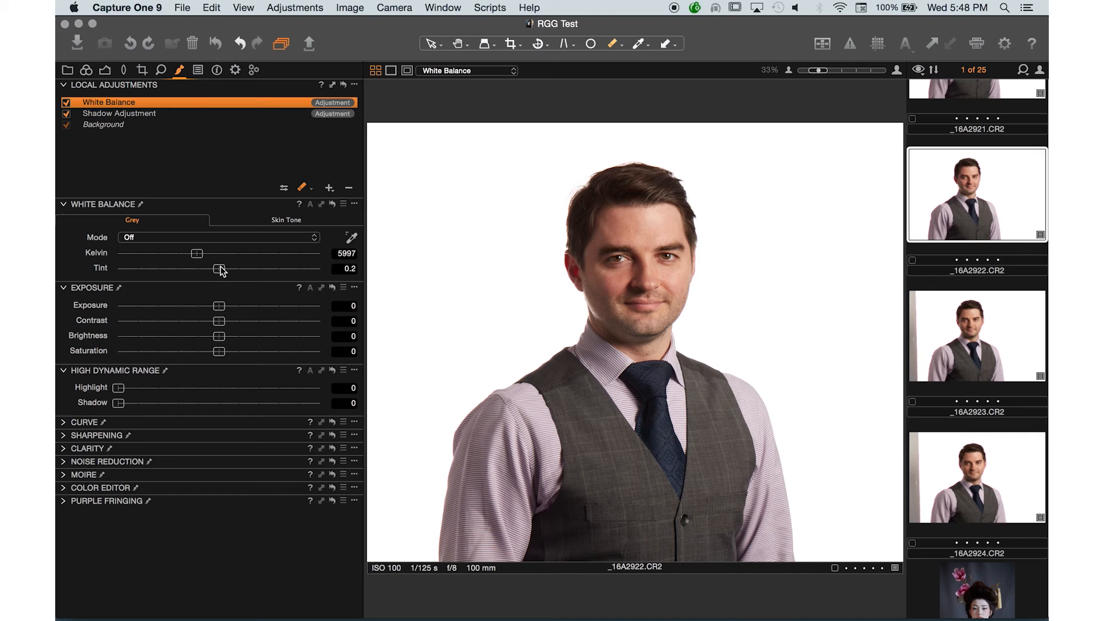
# Set the White Balance layer's Kelvin to 12048 and paint its mask over the face with an enlarged brush.
pyautogui.moveTo(264, 257)
pyautogui.mouseDown()
pyautogui.moveTo(309, 251)
pyautogui.moveTo(268, 257)
pyautogui.mouseUp()
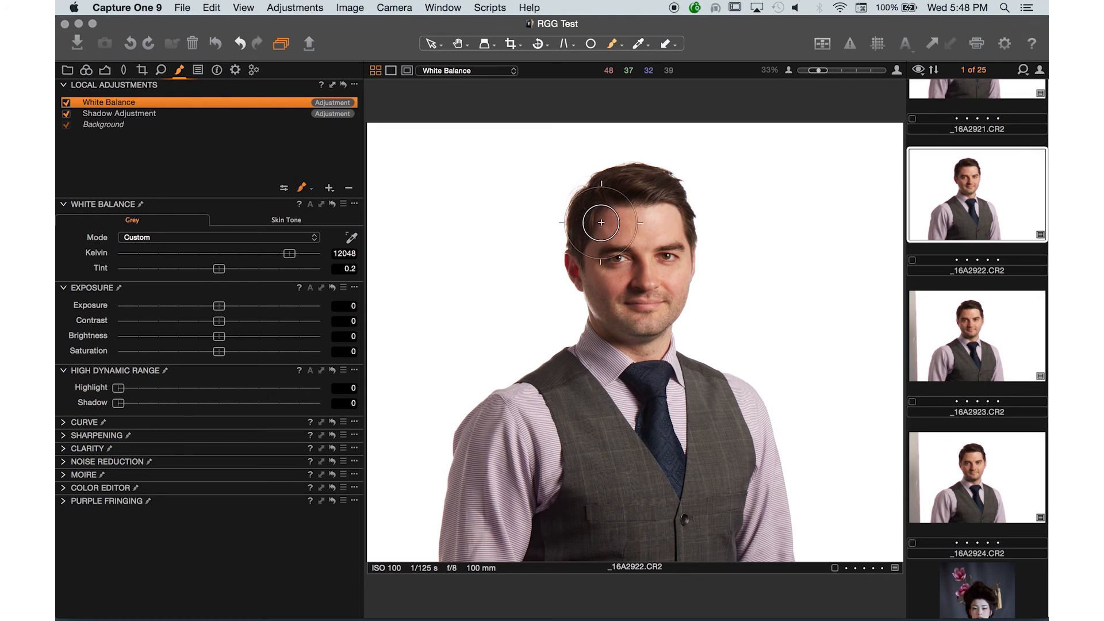
pyautogui.press(']')
pyautogui.press(']')
pyautogui.press(']')
pyautogui.press(']')
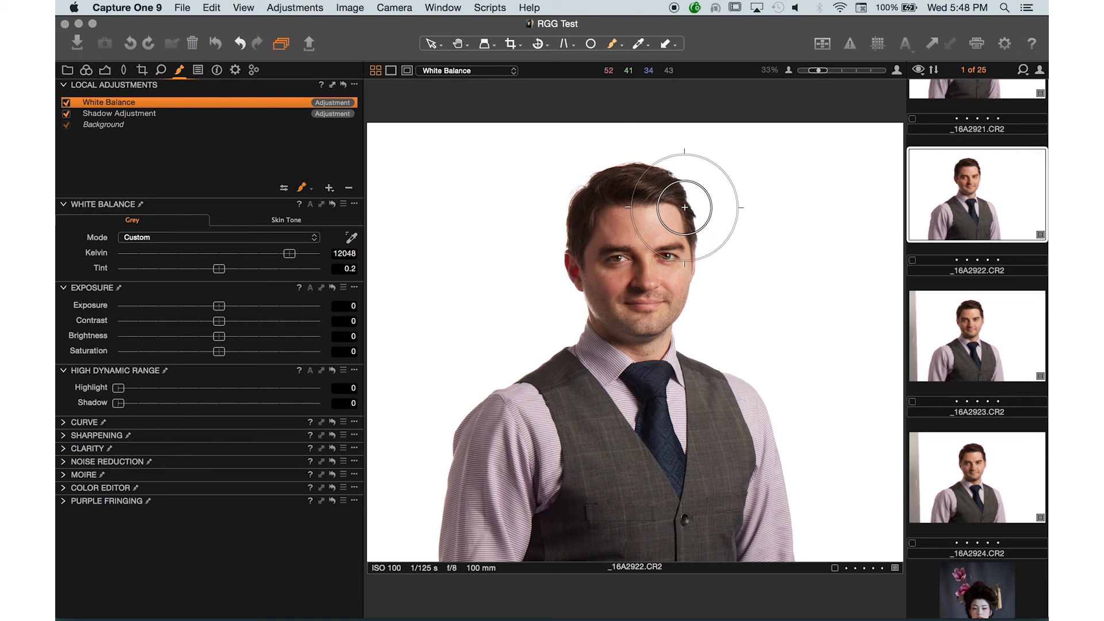
pyautogui.moveTo(673, 314)
pyautogui.mouseDown()
pyautogui.moveTo(667, 349)
pyautogui.moveTo(677, 231)
pyautogui.moveTo(665, 225)
pyautogui.moveTo(654, 330)
pyautogui.moveTo(653, 202)
pyautogui.moveTo(674, 273)
pyautogui.moveTo(668, 216)
pyautogui.moveTo(676, 305)
pyautogui.moveTo(648, 178)
pyautogui.moveTo(692, 322)
pyautogui.moveTo(673, 186)
pyautogui.moveTo(703, 311)
pyautogui.moveTo(687, 209)
pyautogui.moveTo(707, 282)
pyautogui.moveTo(662, 146)
pyautogui.moveTo(706, 310)
pyautogui.moveTo(691, 183)
pyautogui.moveTo(682, 355)
pyautogui.moveTo(681, 151)
pyautogui.moveTo(660, 111)
pyautogui.mouseUp()
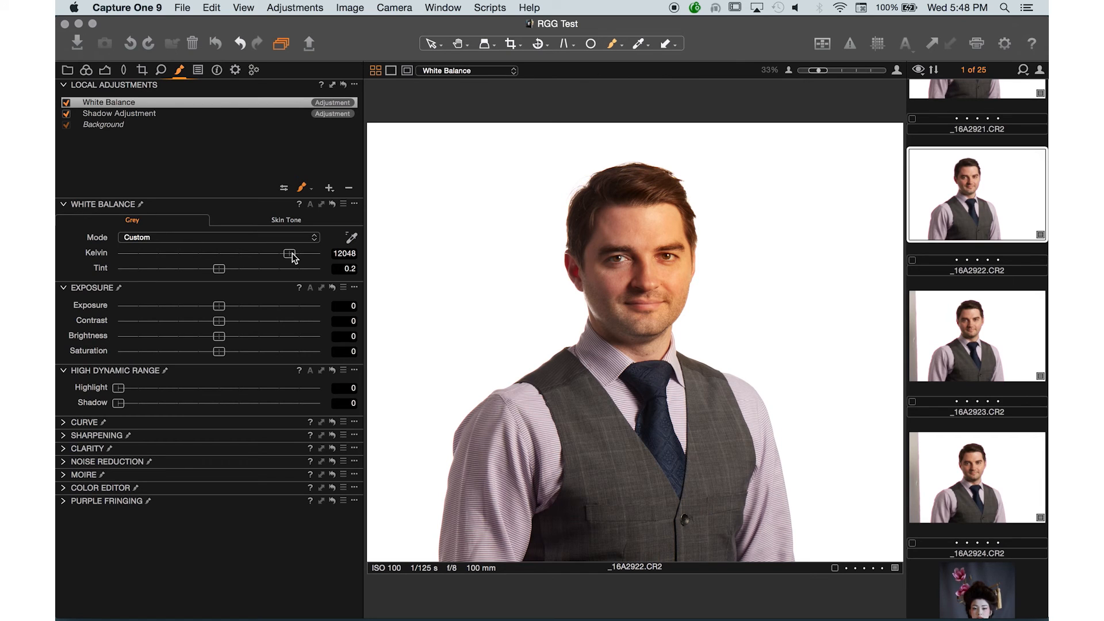
# Reset the White Balance layer's colour temperature, try small variations, and set Kelvin to 10775.
pyautogui.moveTo(289, 254); pyautogui.dragTo(194, 261)
pyautogui.doubleClick(194, 262)
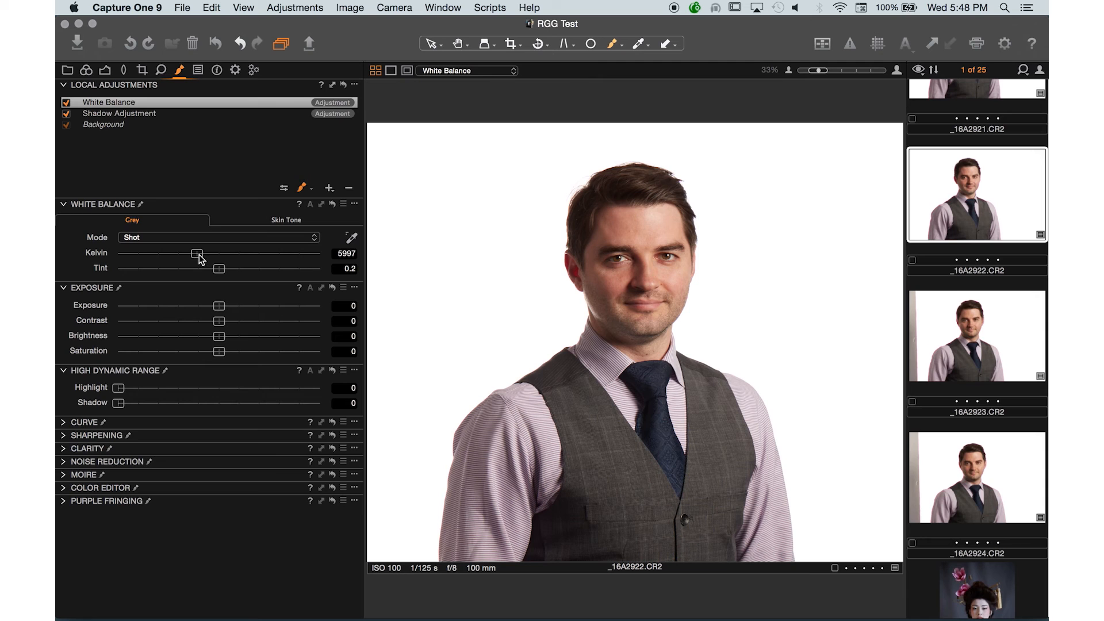
pyautogui.moveTo(200, 259)
pyautogui.mouseDown()
pyautogui.moveTo(186, 258)
pyautogui.moveTo(212, 257)
pyautogui.moveTo(201, 258)
pyautogui.mouseUp()
pyautogui.moveTo(199, 253); pyautogui.dragTo(200, 253)
pyautogui.click(267, 254)
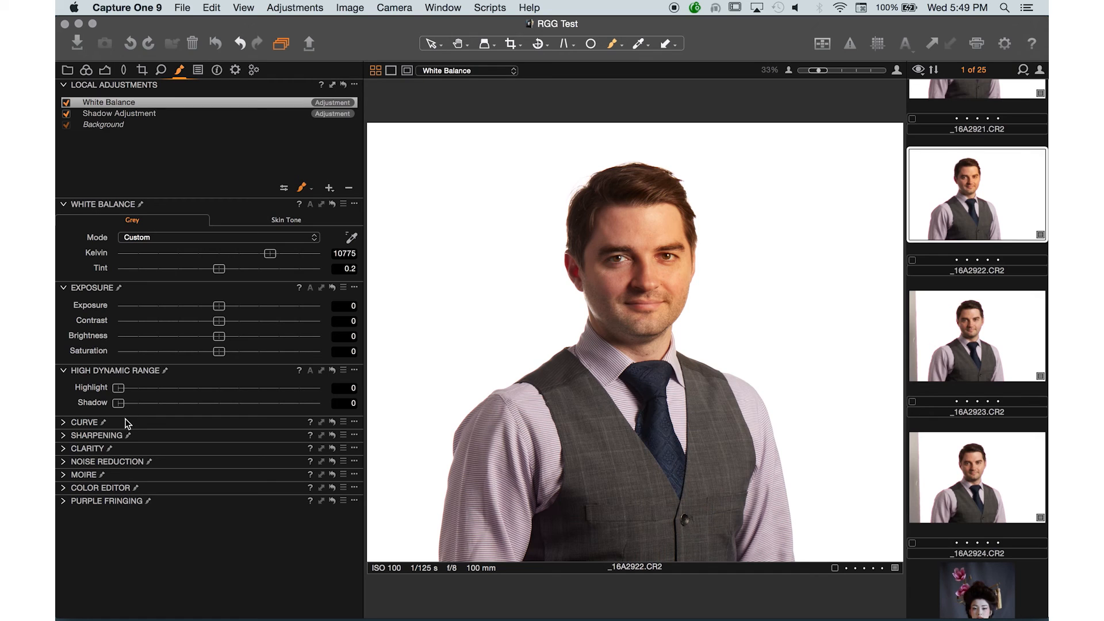
# Turn off the White Balance layer and collapse the White Balance and Exposure controls.
pyautogui.click(66, 103)
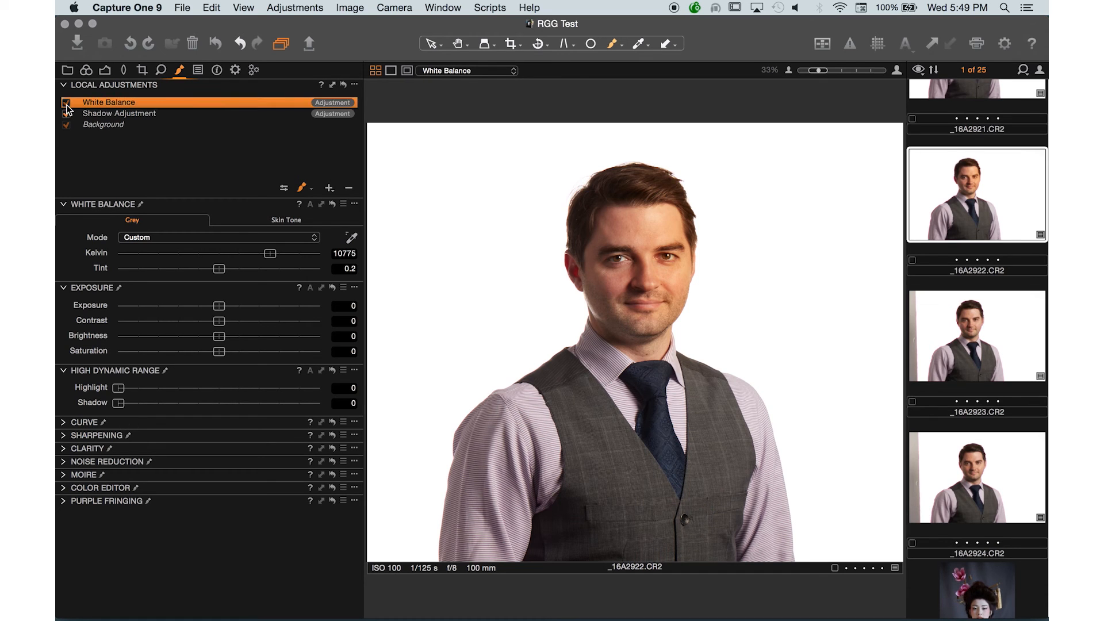
pyautogui.click(63, 205)
pyautogui.click(63, 218)
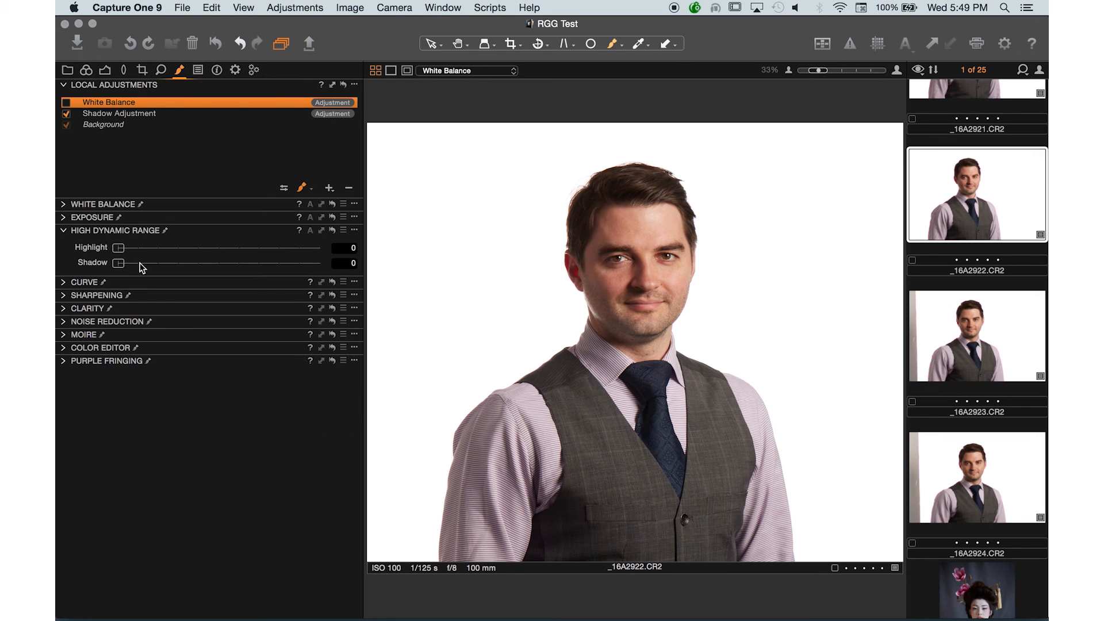
pyautogui.moveTo(159, 267); pyautogui.dragTo(251, 271)
pyautogui.click(251, 269)
pyautogui.click(118, 266)
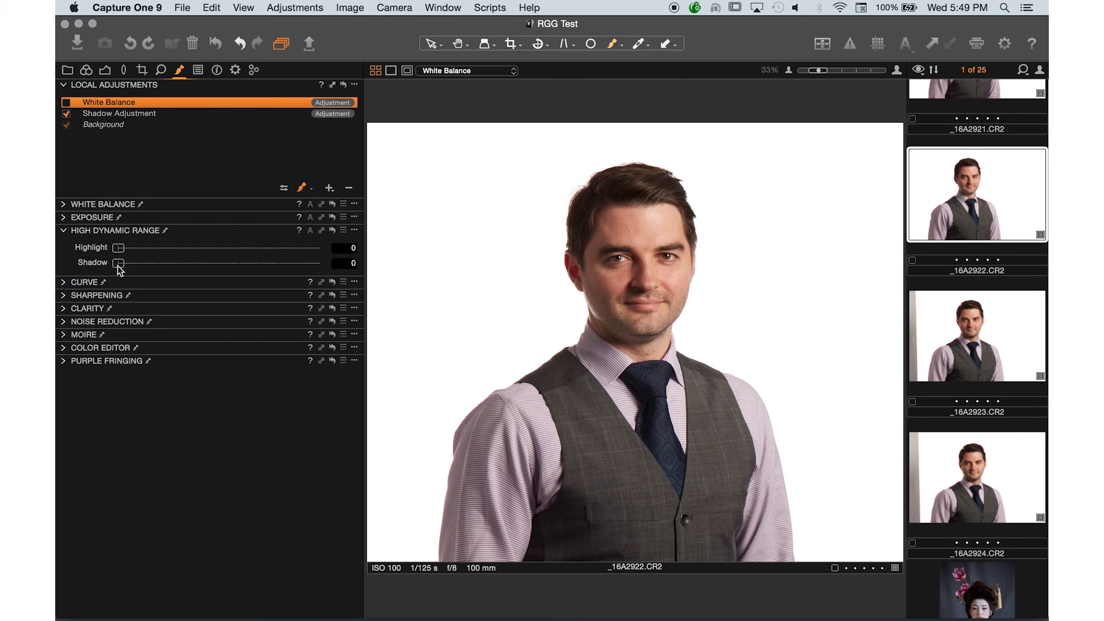
# Add a new adjustment layer with High Dynamic Range Shadow at 57 and paint its mask over the clothing and face.
pyautogui.click(330, 189)
pyautogui.moveTo(153, 266); pyautogui.dragTo(233, 263)
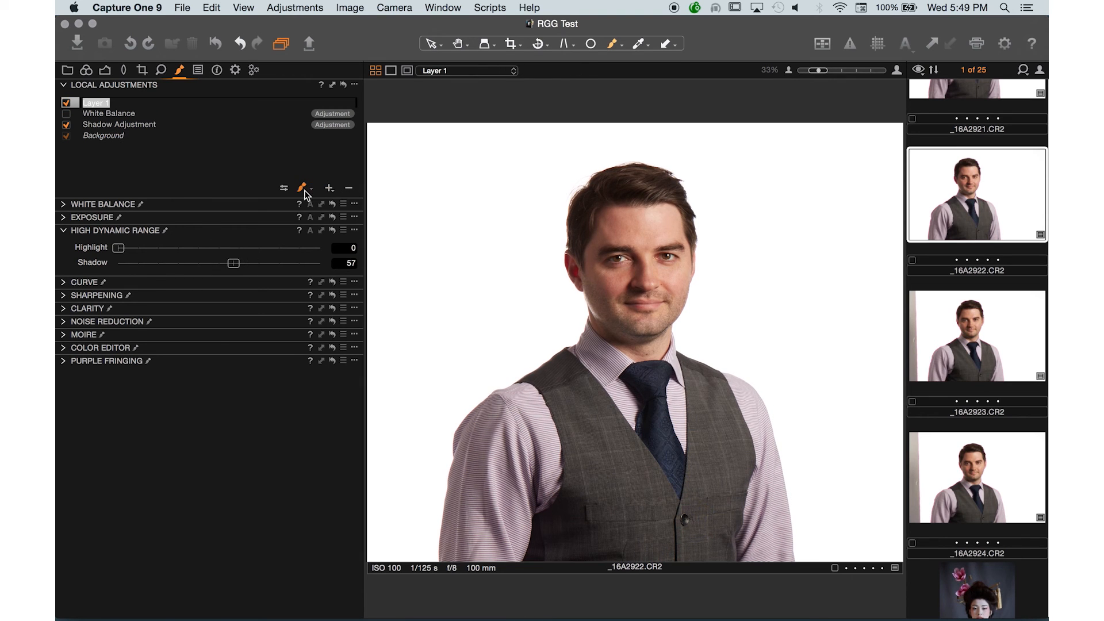
pyautogui.moveTo(546, 543)
pyautogui.mouseDown()
pyautogui.moveTo(572, 503)
pyautogui.moveTo(590, 545)
pyautogui.moveTo(578, 502)
pyautogui.moveTo(537, 522)
pyautogui.moveTo(603, 546)
pyautogui.moveTo(559, 345)
pyautogui.moveTo(530, 462)
pyautogui.moveTo(535, 565)
pyautogui.moveTo(596, 540)
pyautogui.moveTo(590, 566)
pyautogui.moveTo(544, 545)
pyautogui.mouseUp()
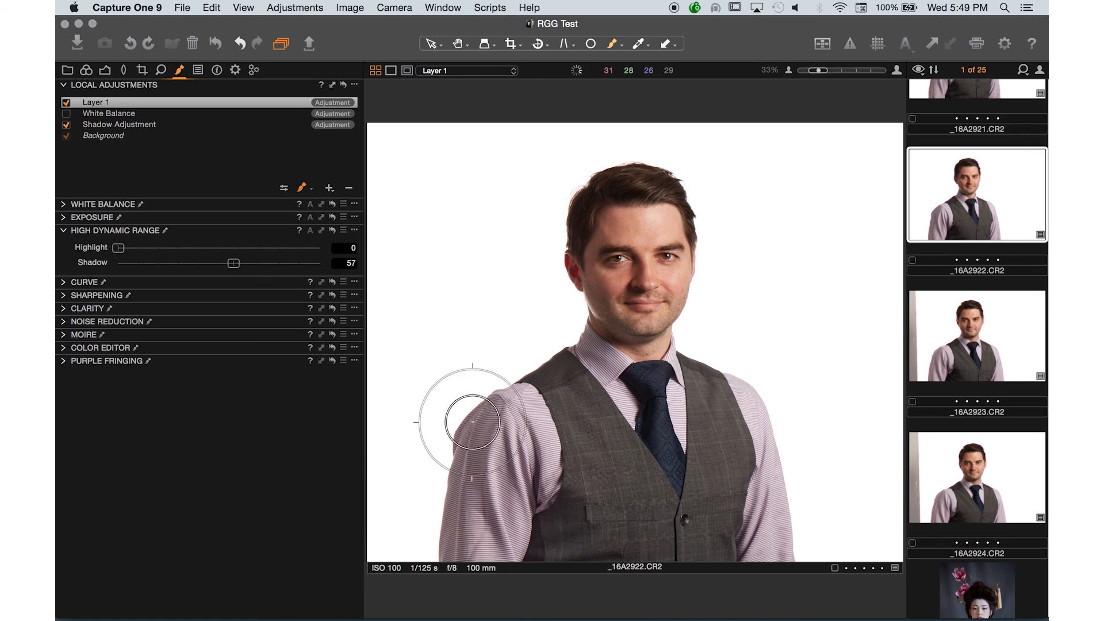
pyautogui.click(66, 103)
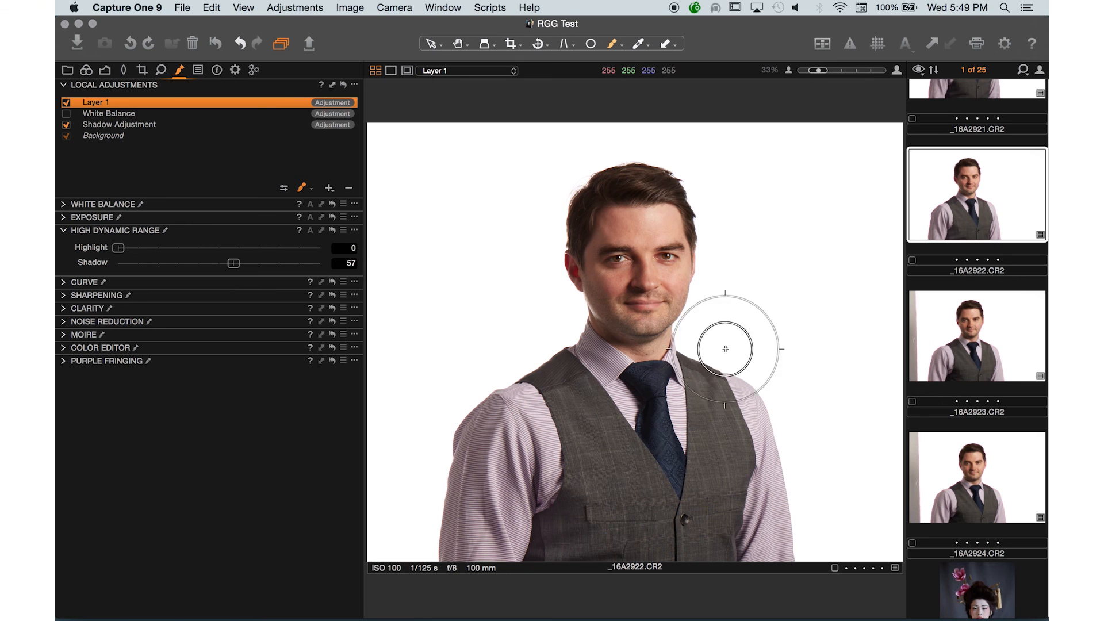
pyautogui.moveTo(602, 321)
pyautogui.mouseDown()
pyautogui.moveTo(593, 222)
pyautogui.moveTo(629, 188)
pyautogui.moveTo(609, 316)
pyautogui.moveTo(634, 362)
pyautogui.moveTo(609, 165)
pyautogui.moveTo(692, 189)
pyautogui.mouseUp()
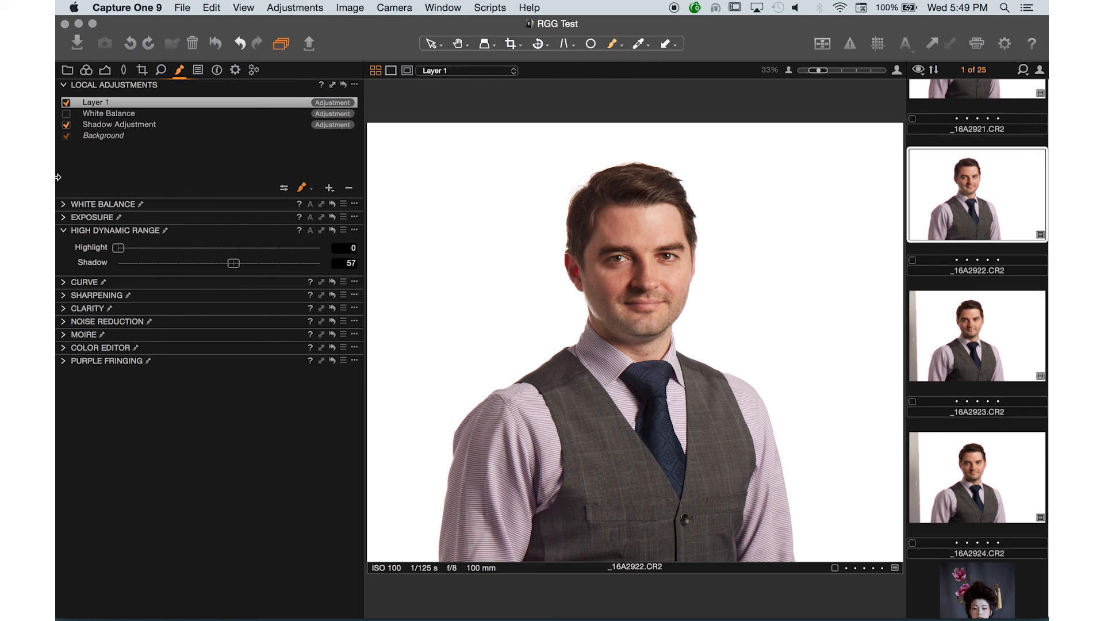
# Toggle Layer 1's visibility to compare the portrait with and without shadow recovery, checking the face up close and leaving the layer on.
pyautogui.click(65, 103)
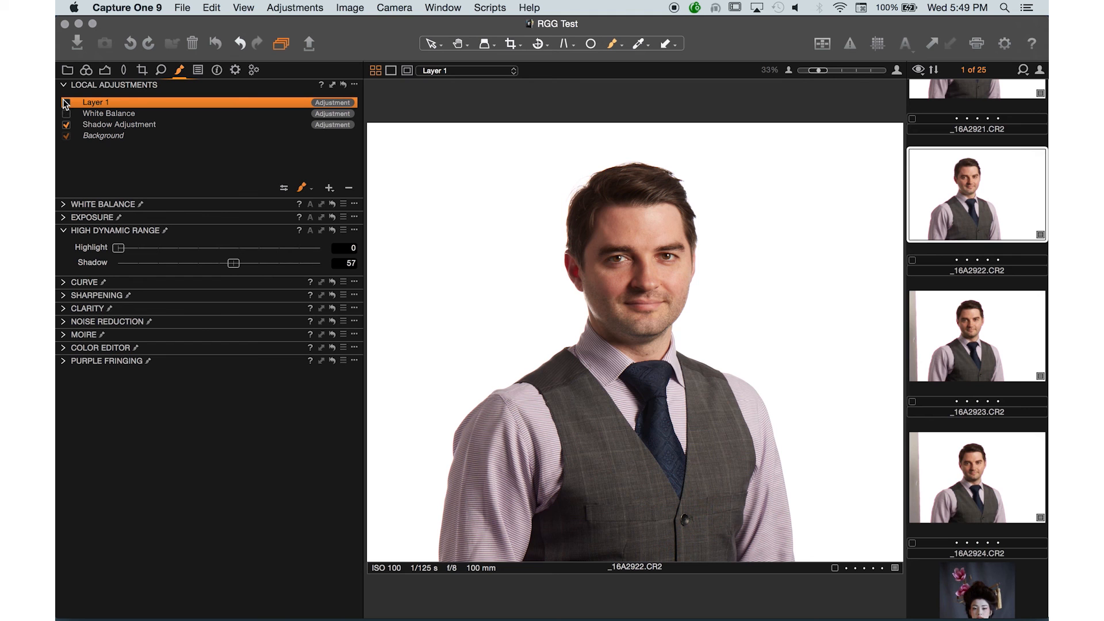
pyautogui.click(66, 103)
pyautogui.click(66, 103)
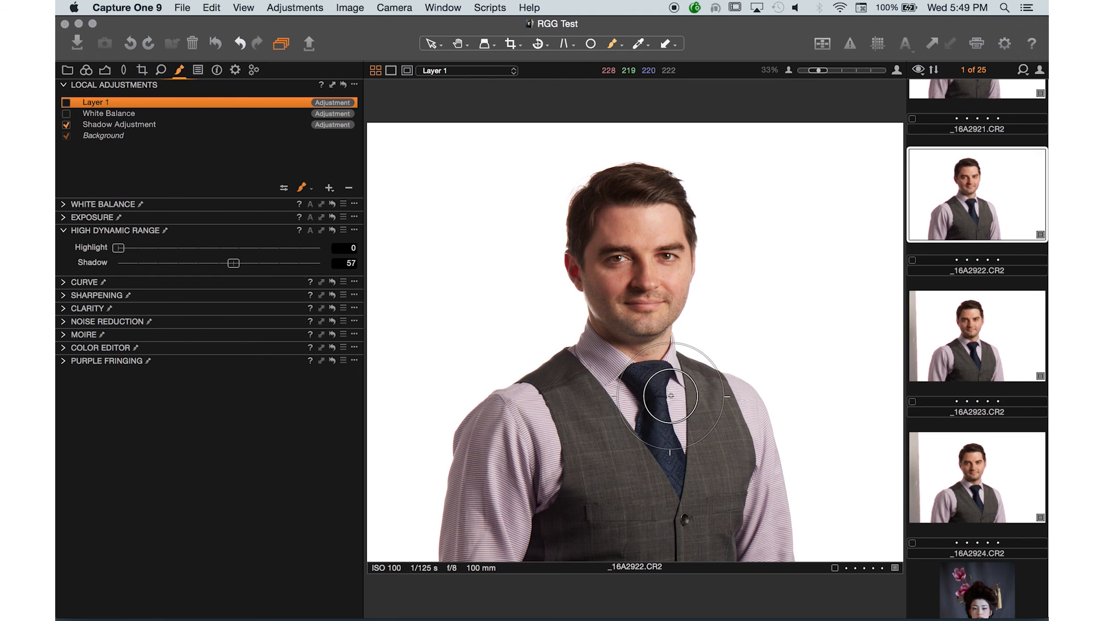
pyautogui.press('super+equal')
pyautogui.click(66, 102)
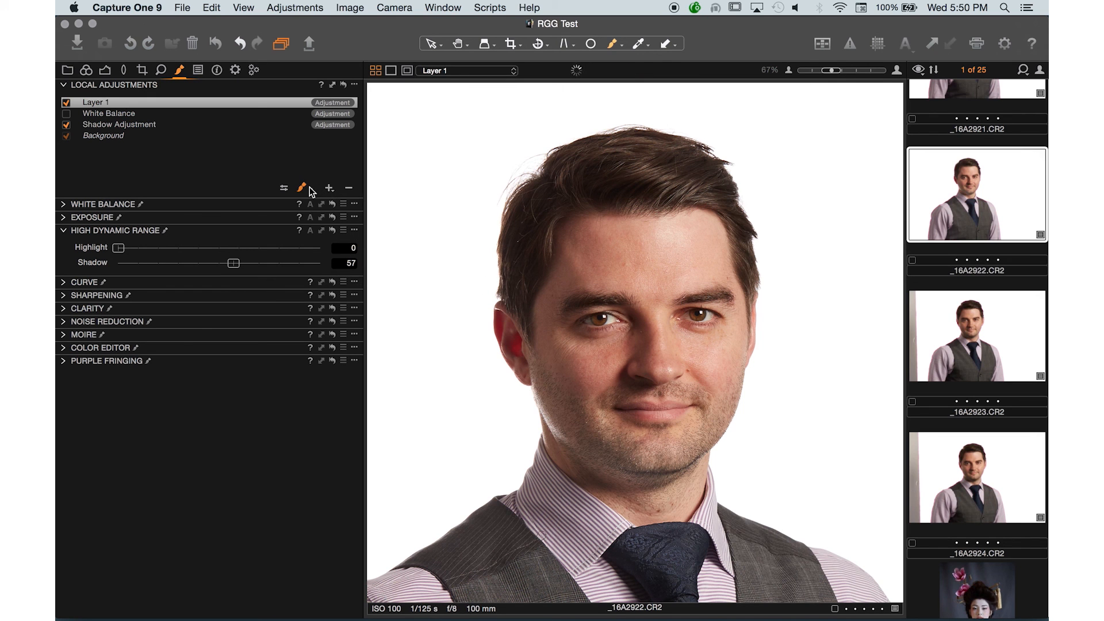
# Paint more of Layer 1's shadow recovery mask over the dark tie and adjoining vest.
pyautogui.scroll(-10, 655, 224)
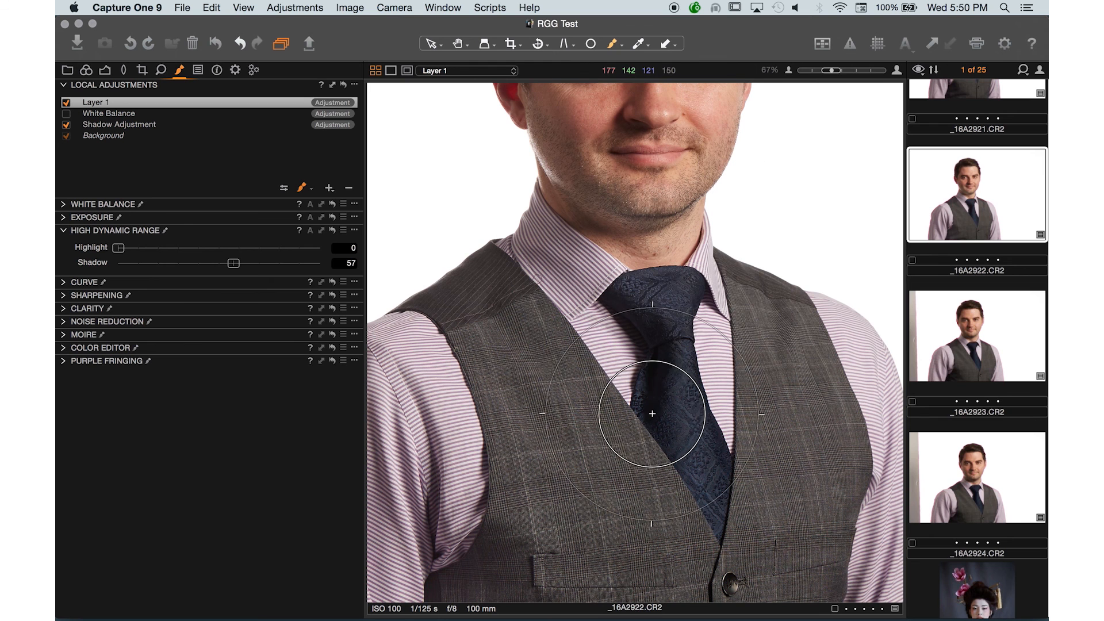
pyautogui.moveTo(652, 413)
pyautogui.mouseDown()
pyautogui.moveTo(650, 338)
pyautogui.moveTo(663, 362)
pyautogui.moveTo(633, 316)
pyautogui.moveTo(663, 389)
pyautogui.moveTo(646, 364)
pyautogui.moveTo(653, 419)
pyautogui.moveTo(639, 331)
pyautogui.mouseUp()
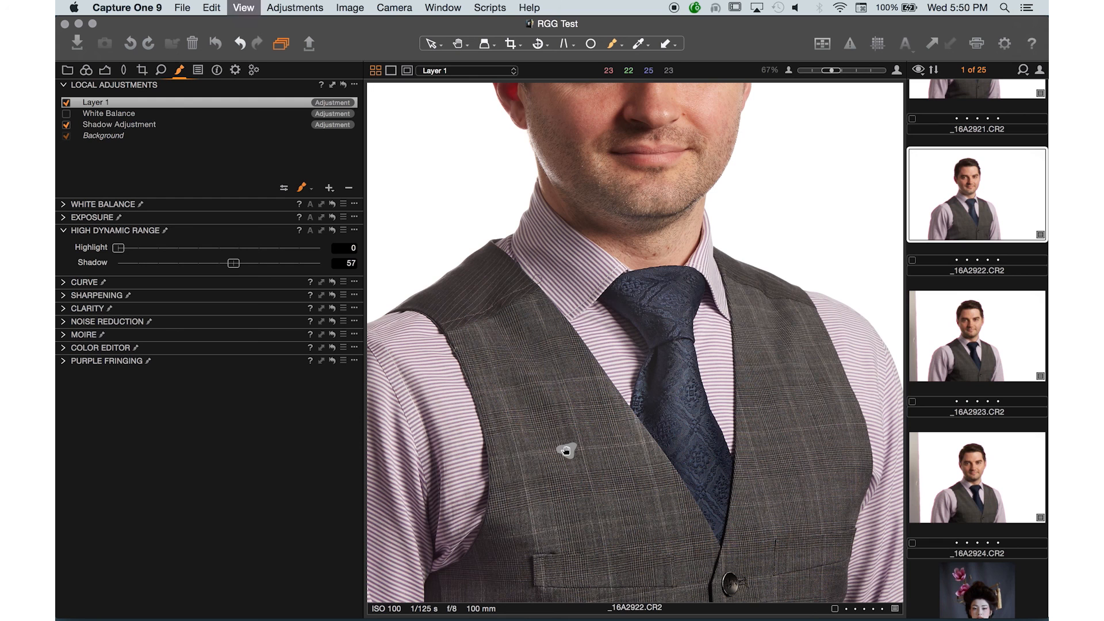
pyautogui.press('super+minus')
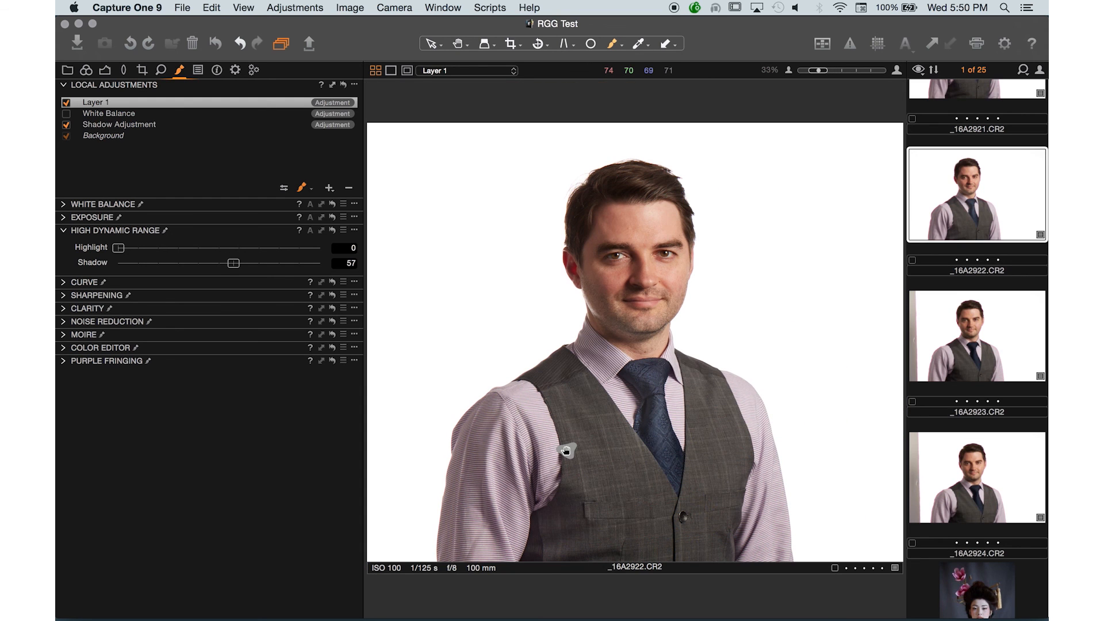
# Switch Layer 1 off and on to compare the recovered shadows in the tie and vest, leaving it on.
pyautogui.click(66, 103)
pyautogui.click(66, 103)
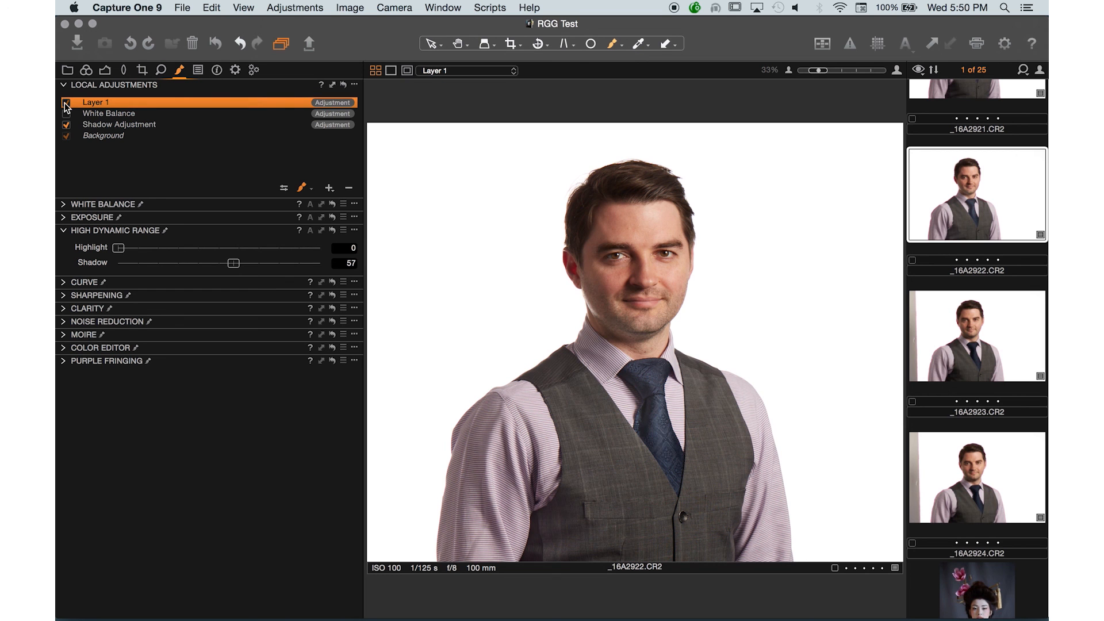
pyautogui.click(66, 103)
pyautogui.click(66, 103)
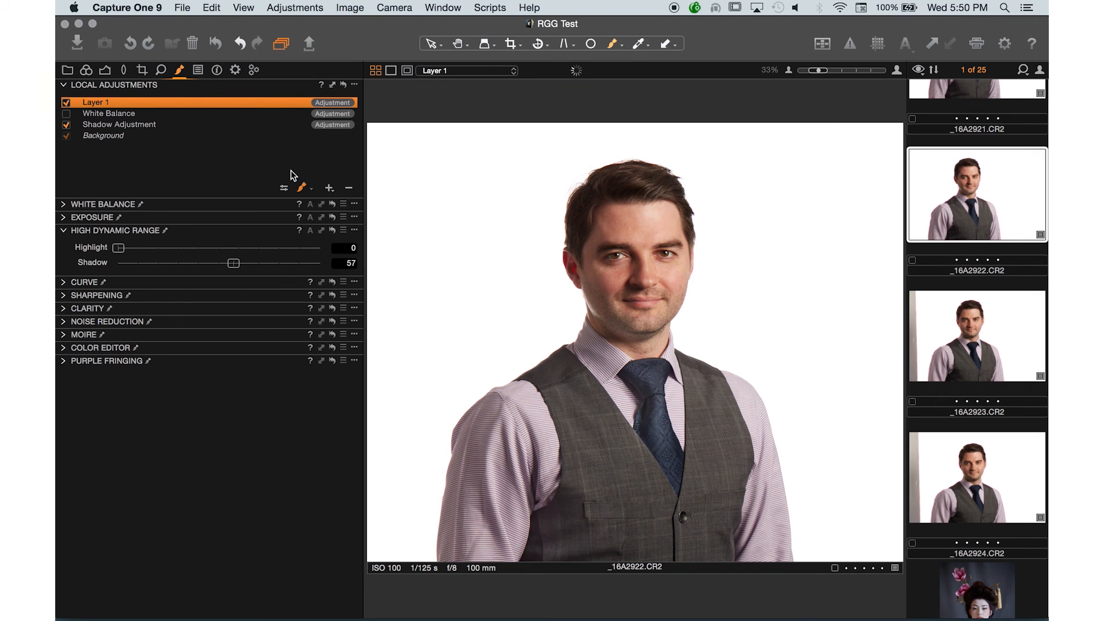